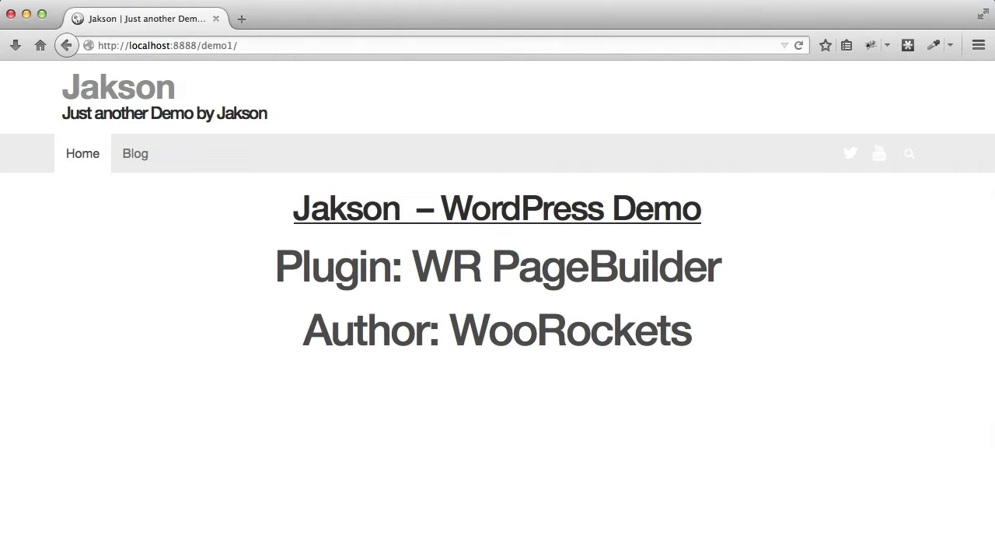
Step: Switch from Firefox to the Chrome window showing the WordPress admin Dashboard
key(super+Tab)
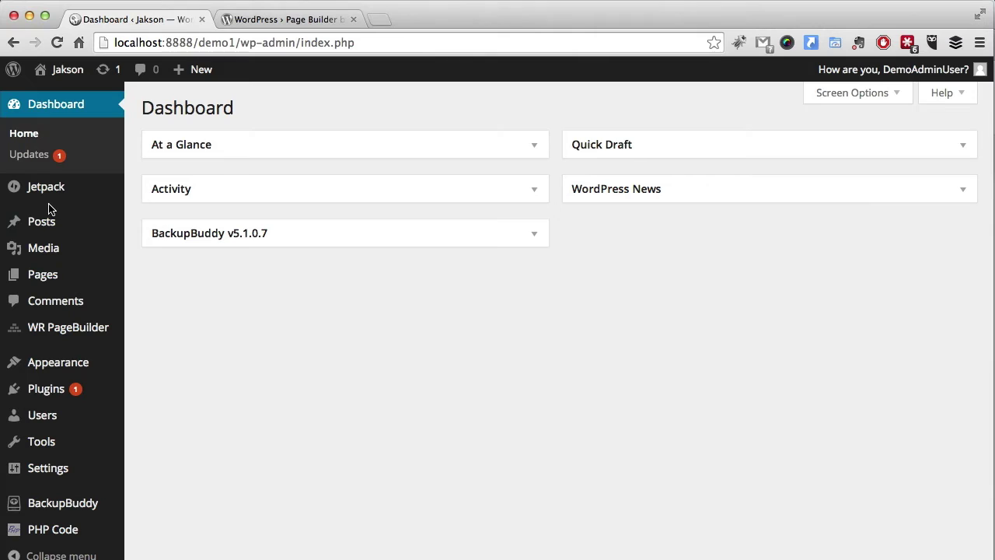
Step: Add a new page from the Pages menu and title it 'WR'
mouse_move(24, 283)
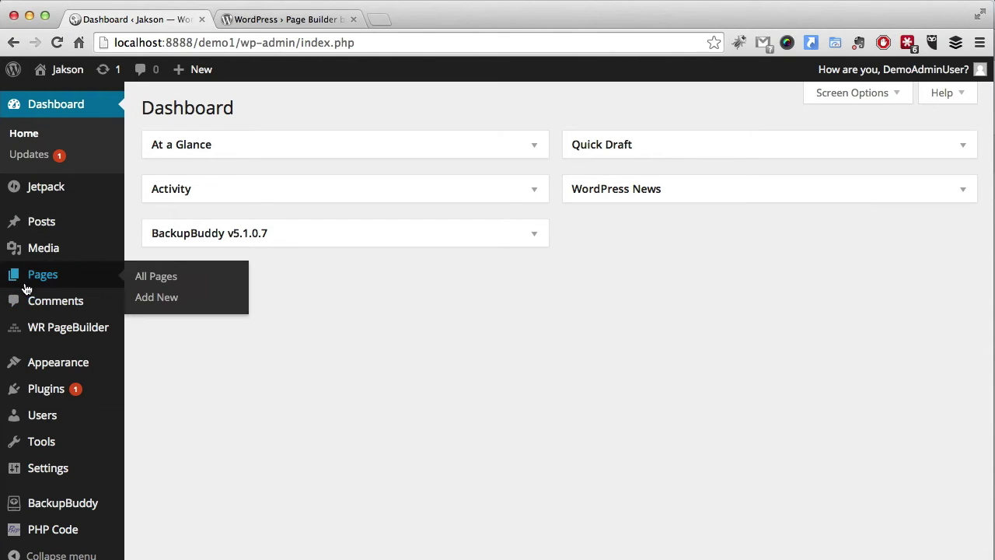
click(160, 298)
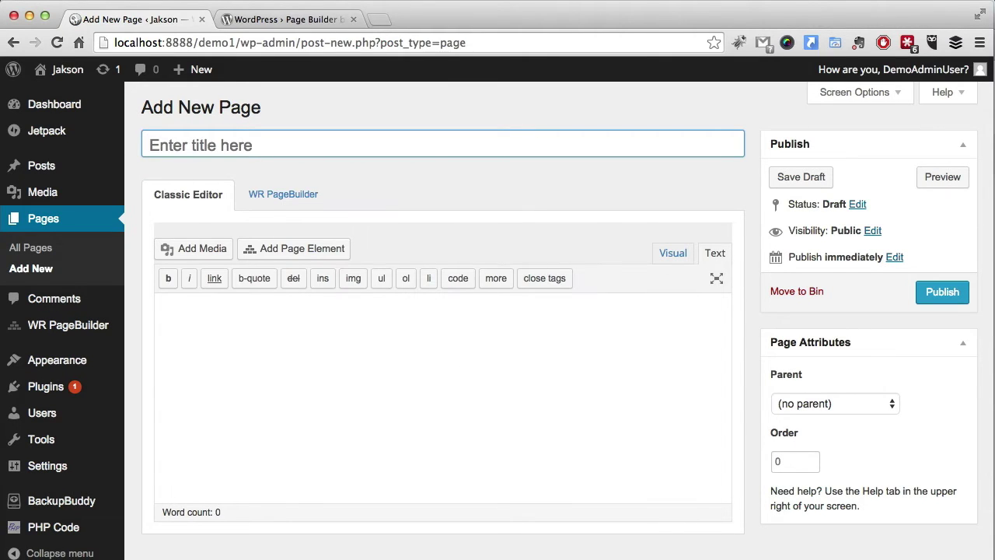
text(WR)
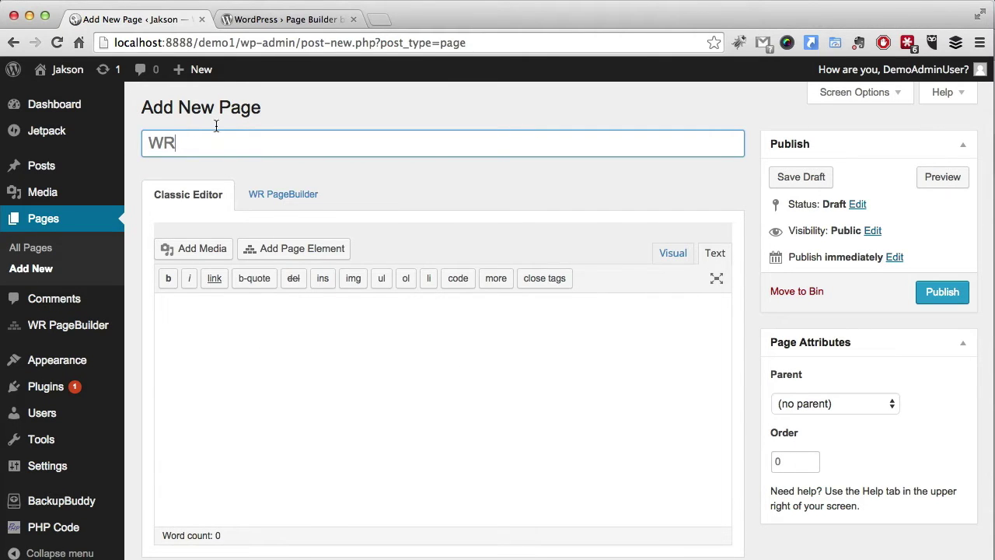
Step: Switch to WR PageBuilder, collapse the sidebar, and add a row split into three columns
click(291, 195)
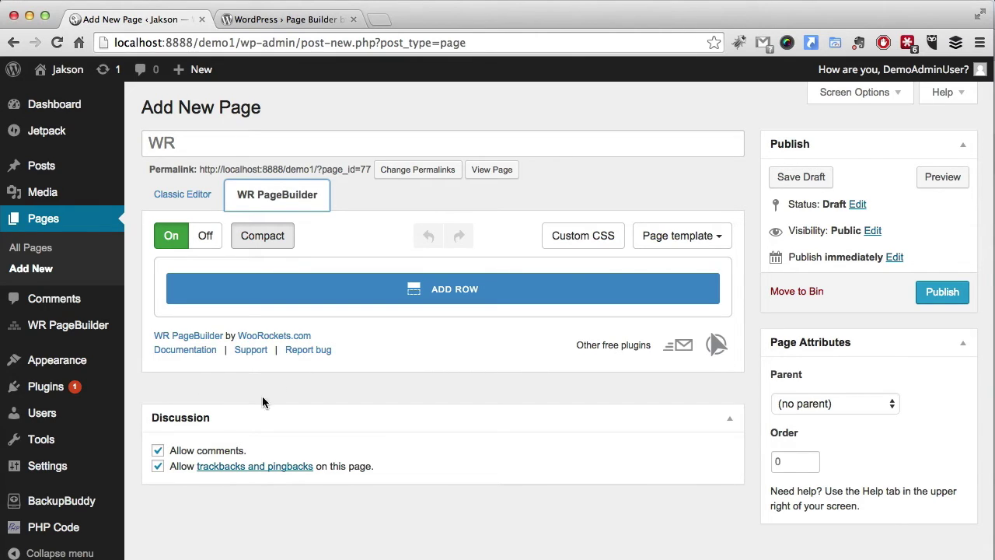
click(70, 554)
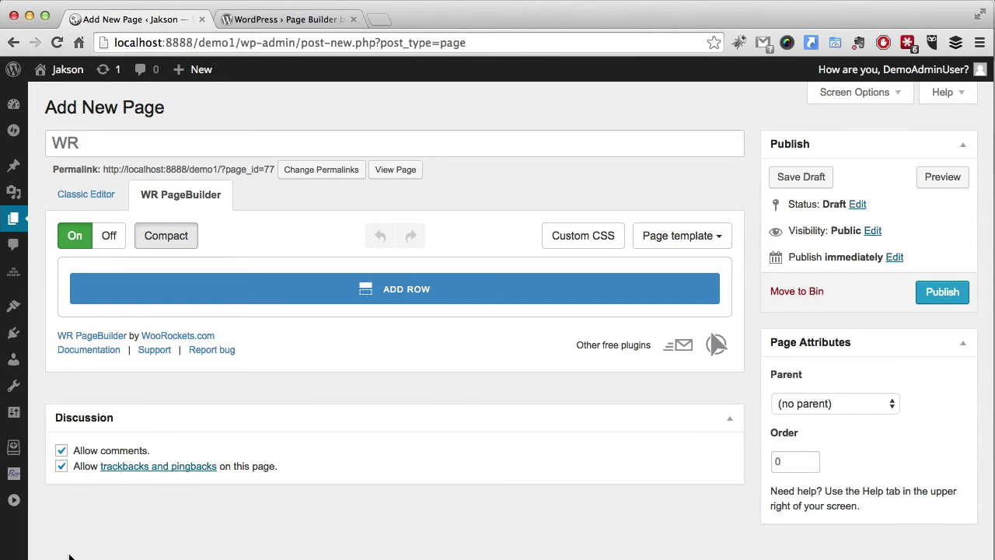
click(405, 290)
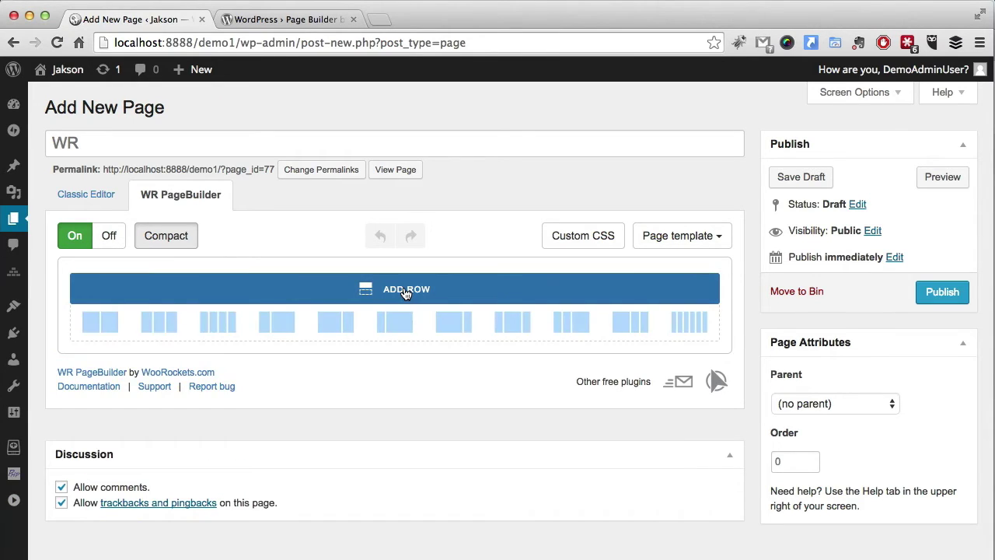
click(405, 291)
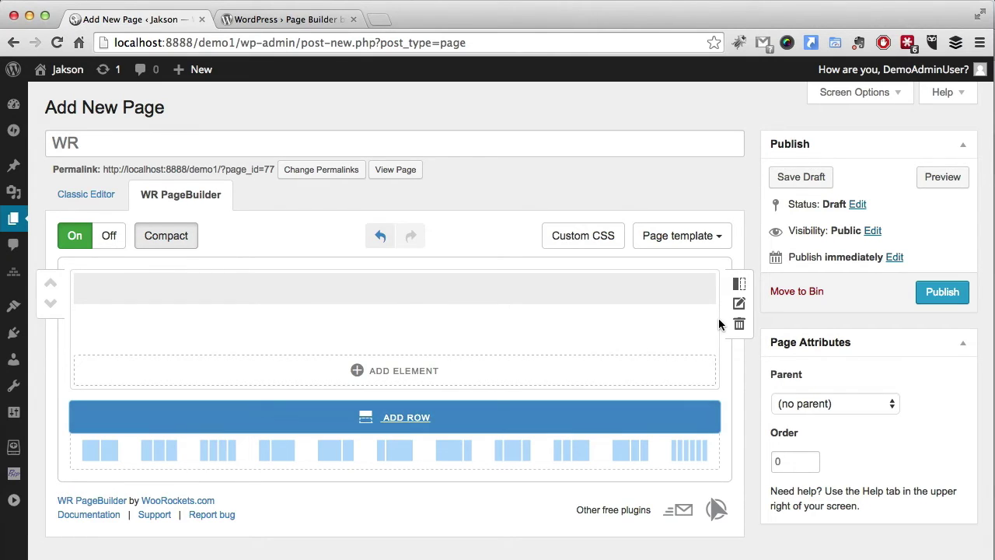
click(739, 284)
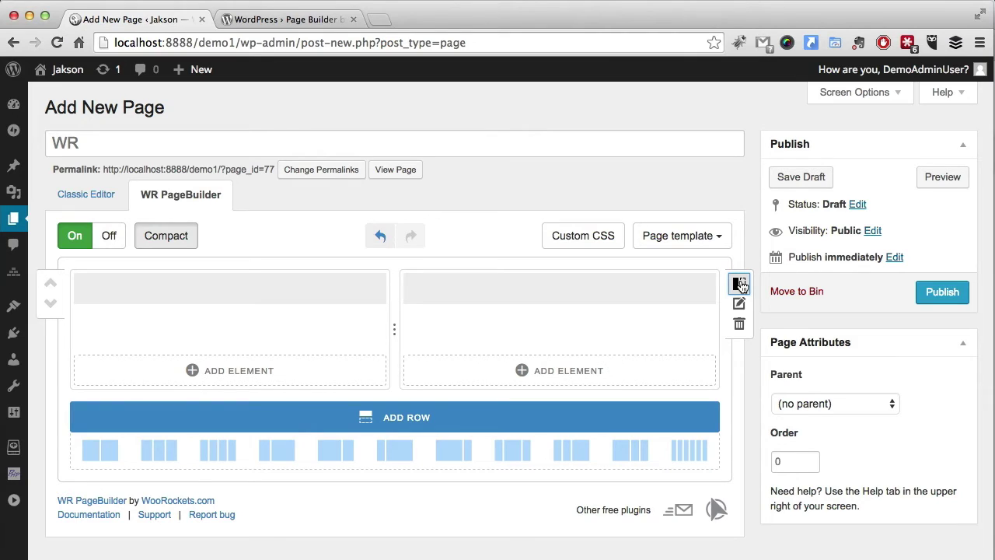
click(740, 286)
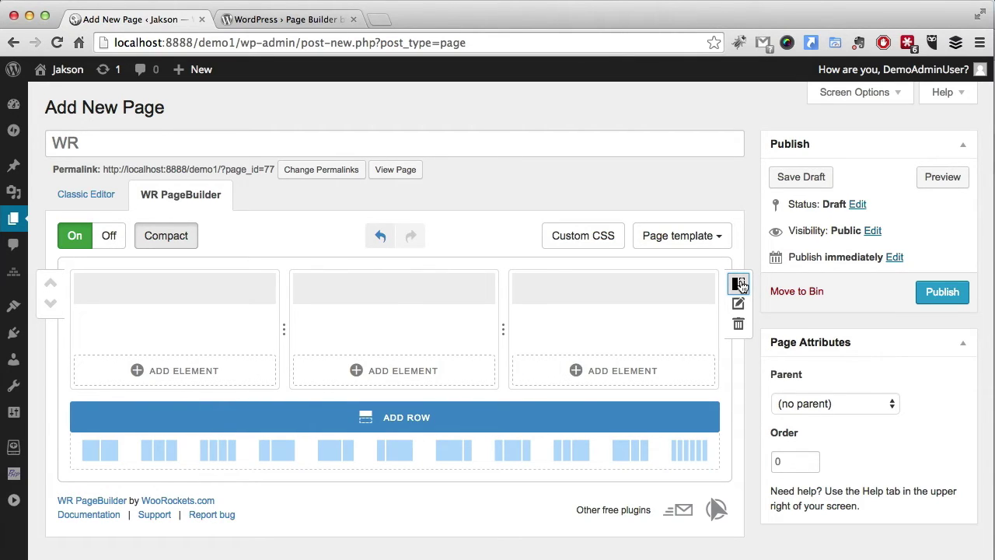
Step: Add an Image element to column 1 with the concrete building photo at Thumbnail 300 × 300
click(201, 375)
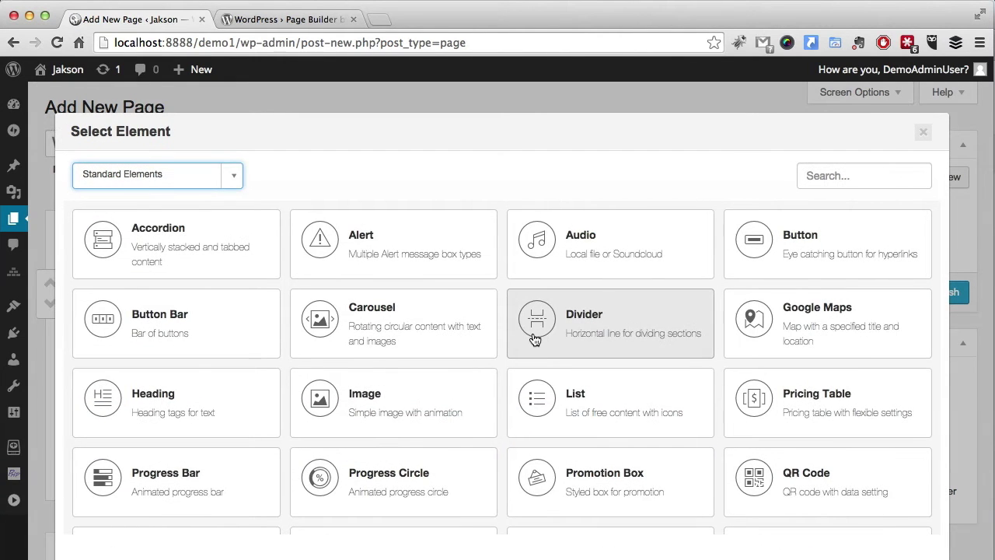
click(234, 182)
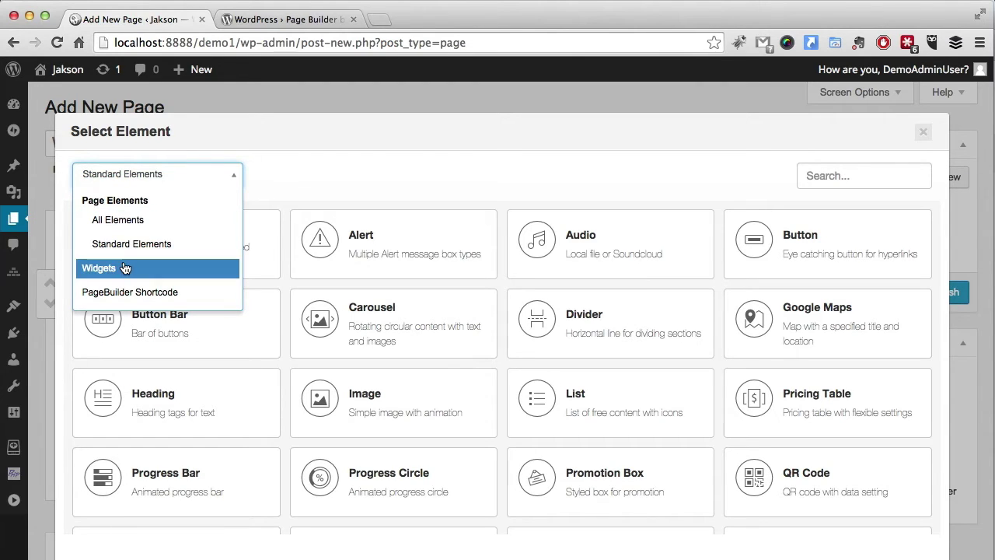
click(313, 248)
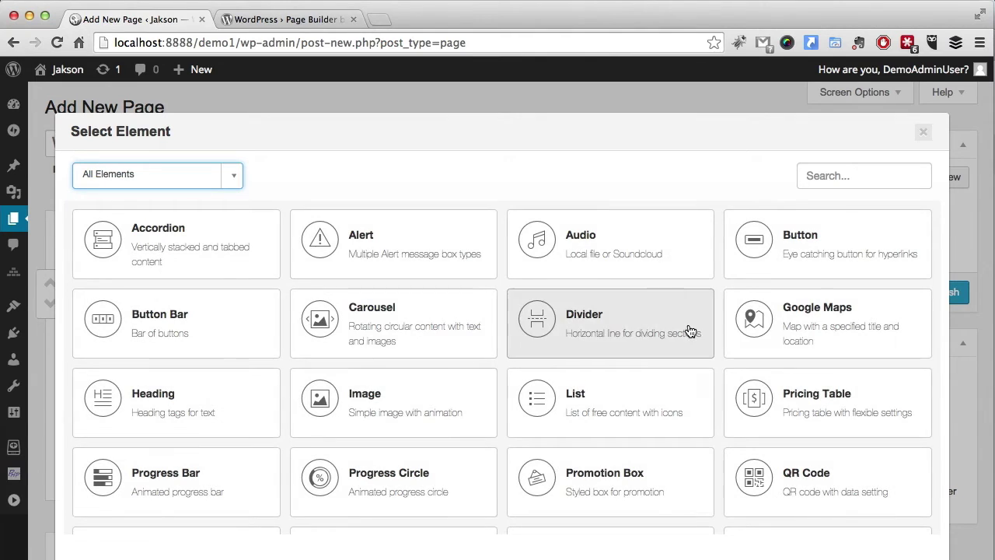
scroll(684, 331, down, 3)
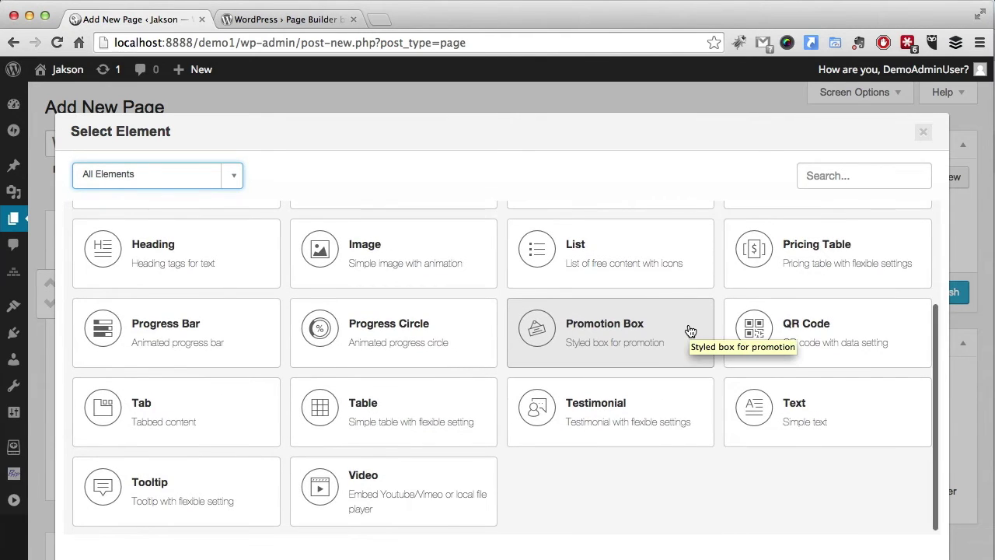
click(310, 250)
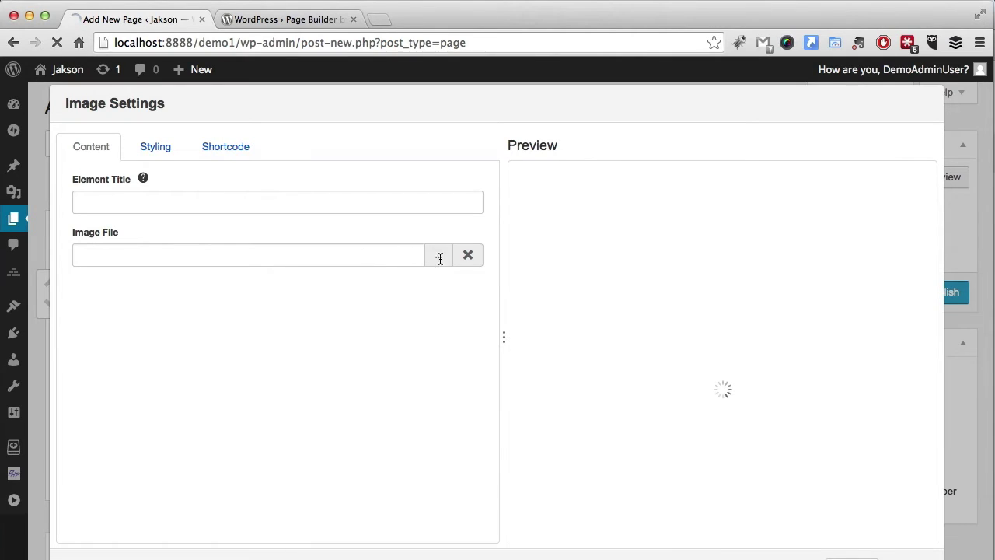
click(441, 257)
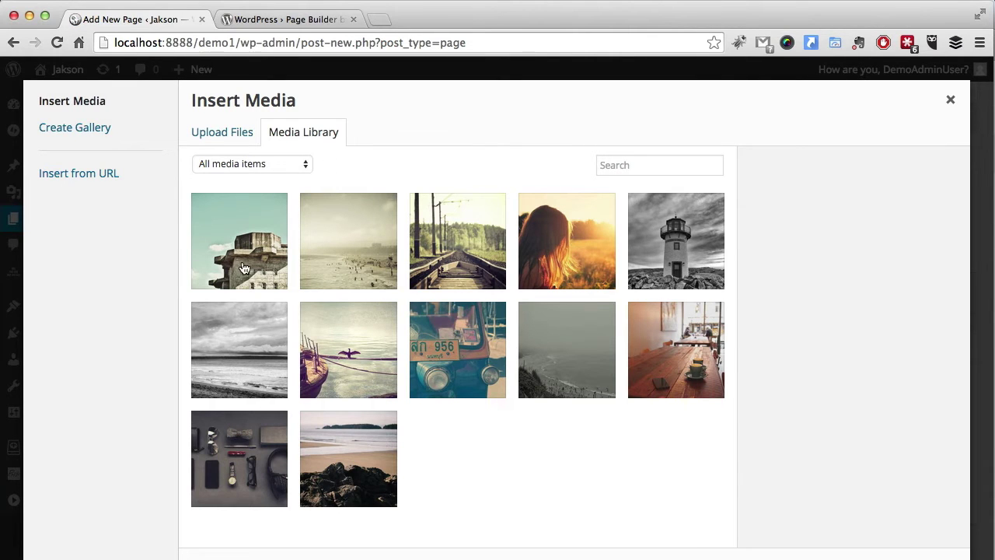
click(244, 266)
click(922, 556)
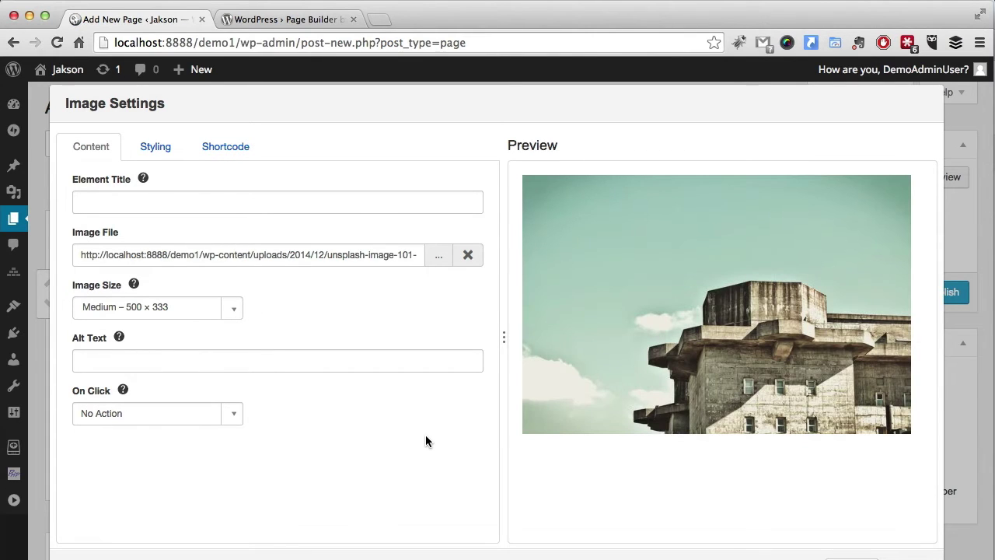
click(230, 308)
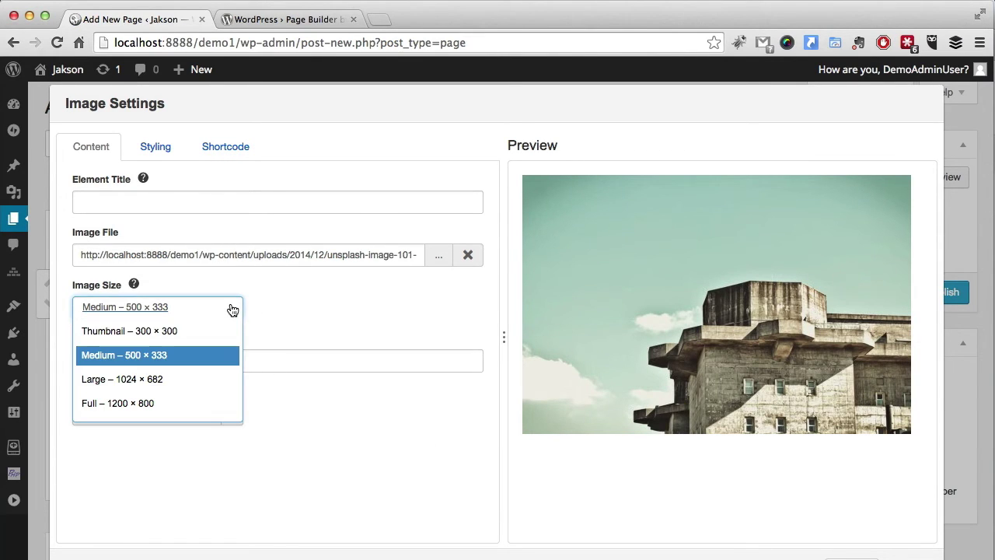
click(189, 332)
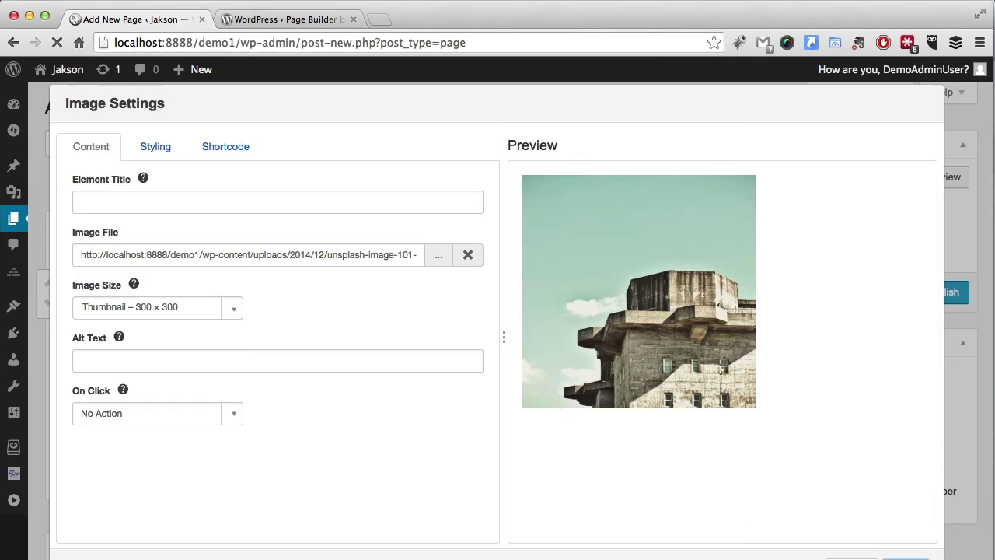
click(906, 558)
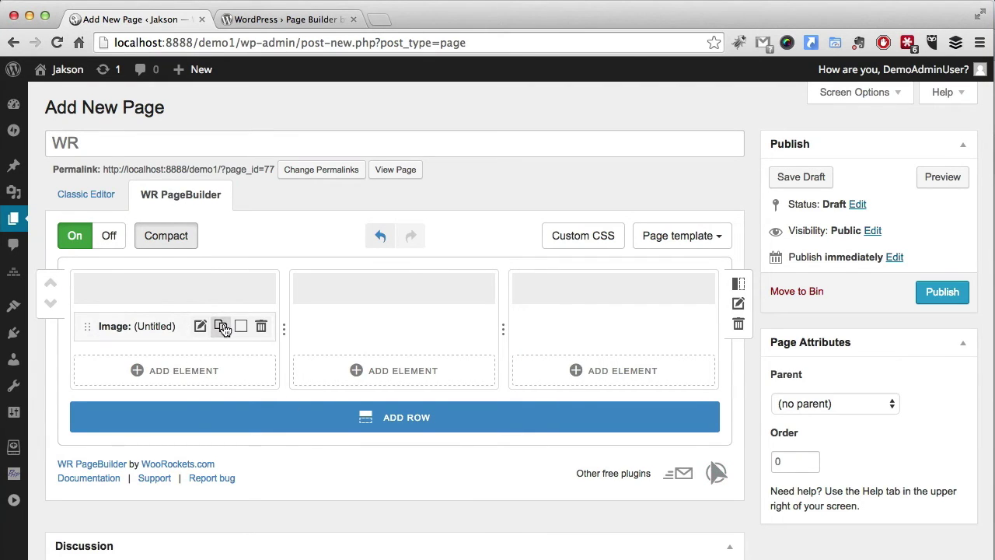
Step: Duplicate the image element into the middle and third columns
click(221, 326)
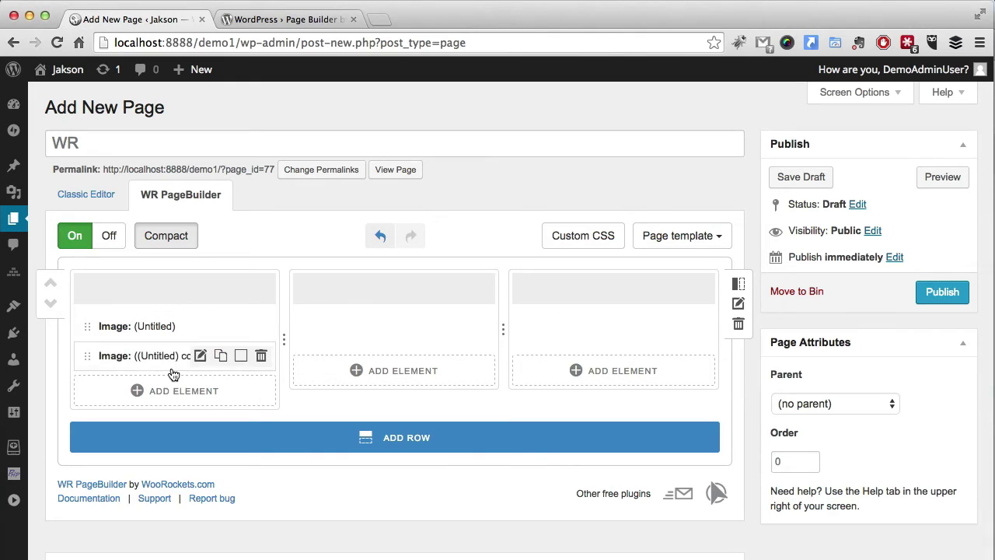
drag(160, 358, 353, 344)
click(439, 327)
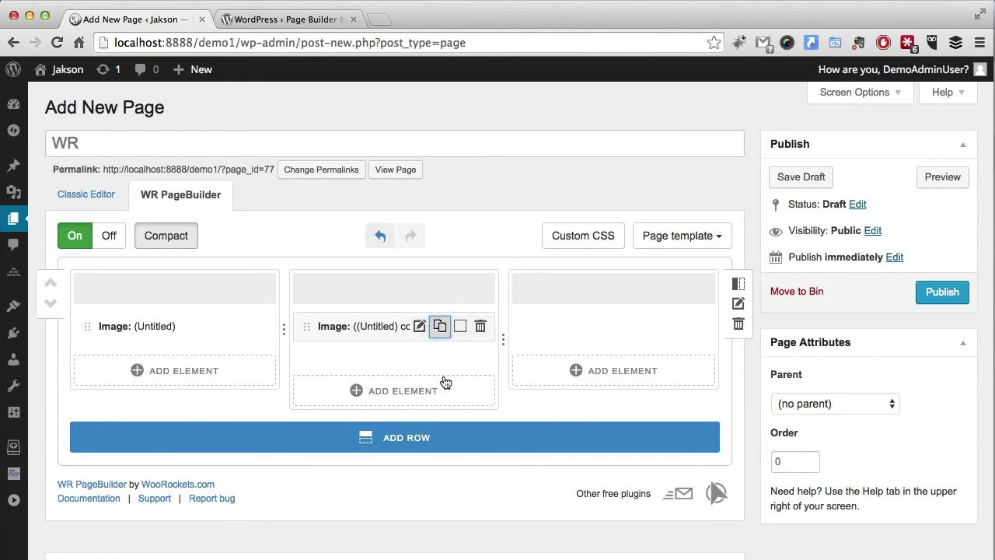
drag(306, 355, 547, 362)
Step: Set the middle column's image to the railway photo at Thumbnail – 300 × 300 and save
mouse_move(339, 340)
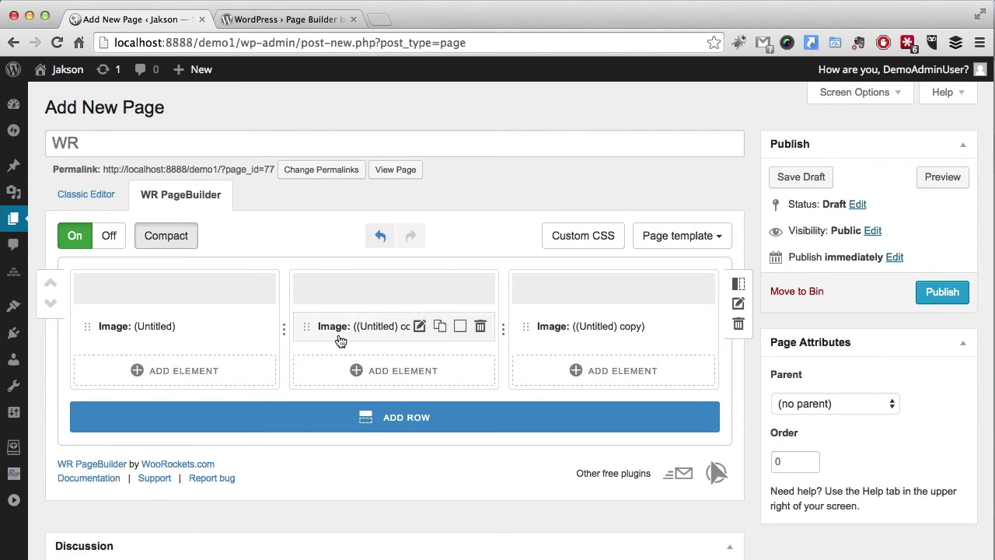
click(419, 327)
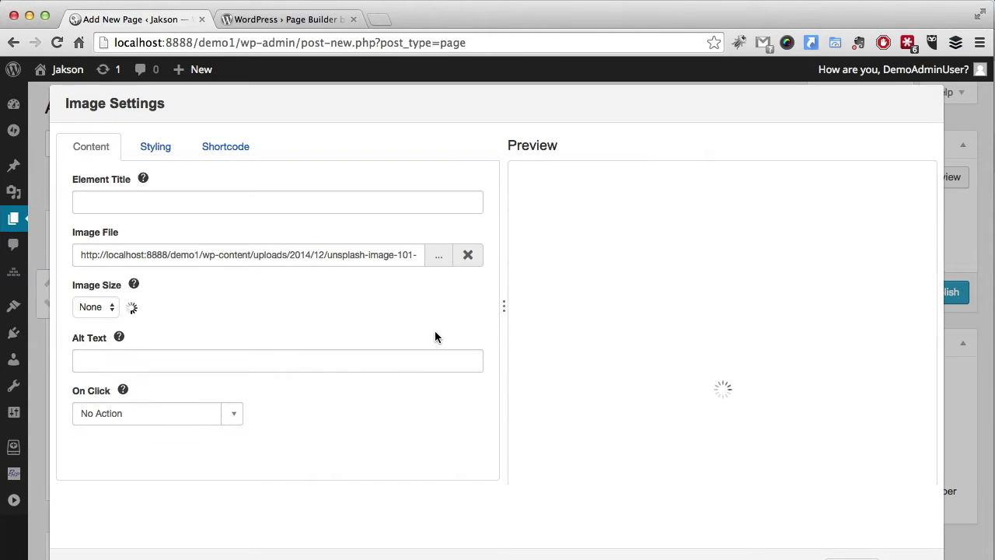
click(436, 256)
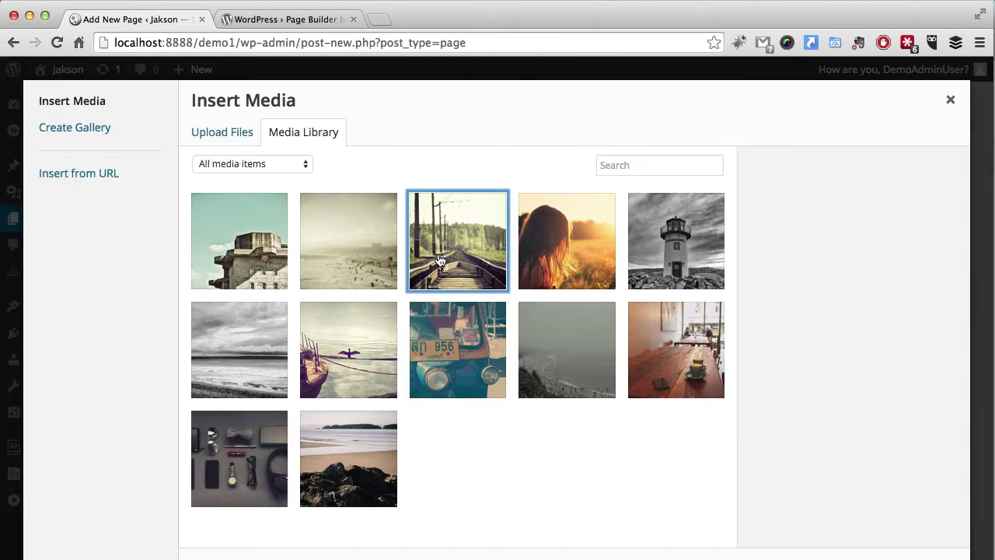
click(446, 278)
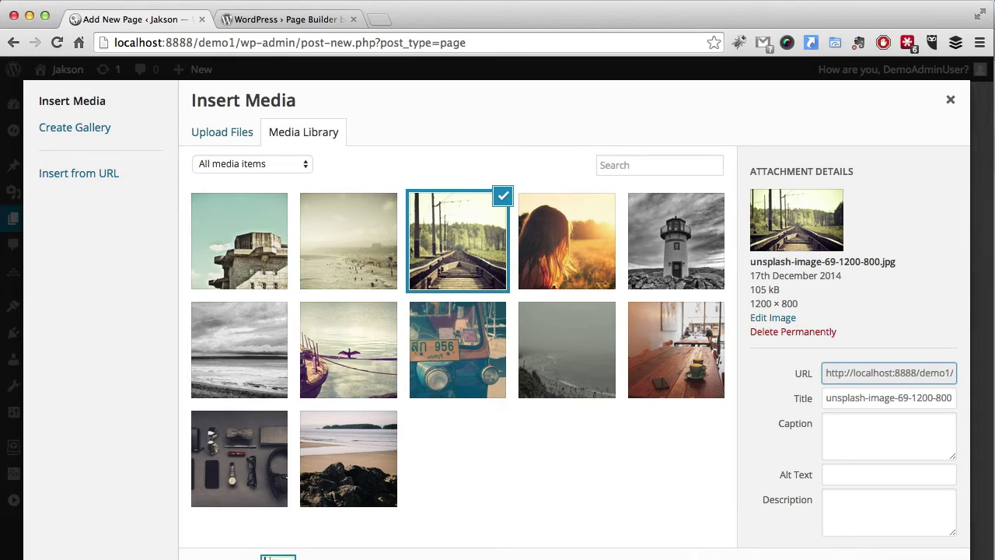
click(921, 556)
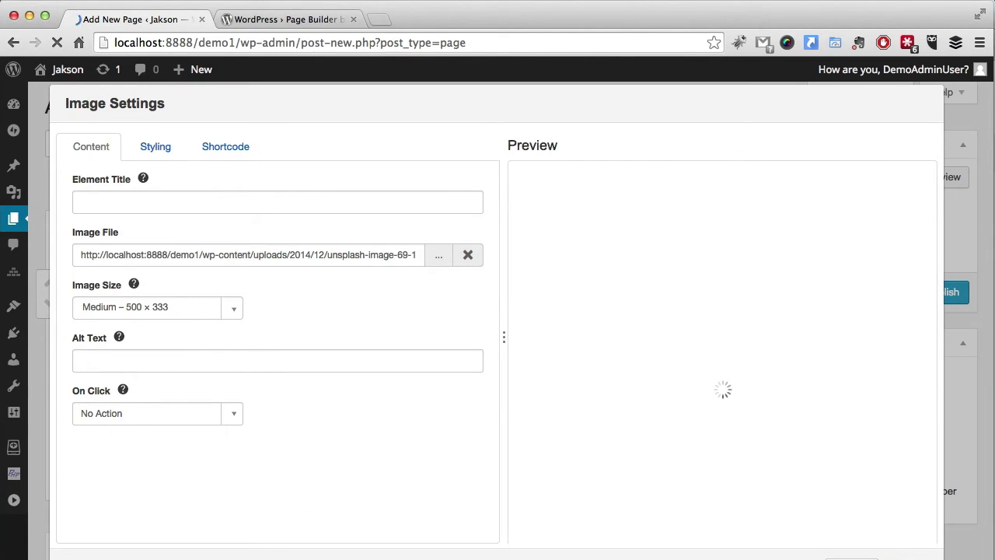
click(228, 306)
click(179, 330)
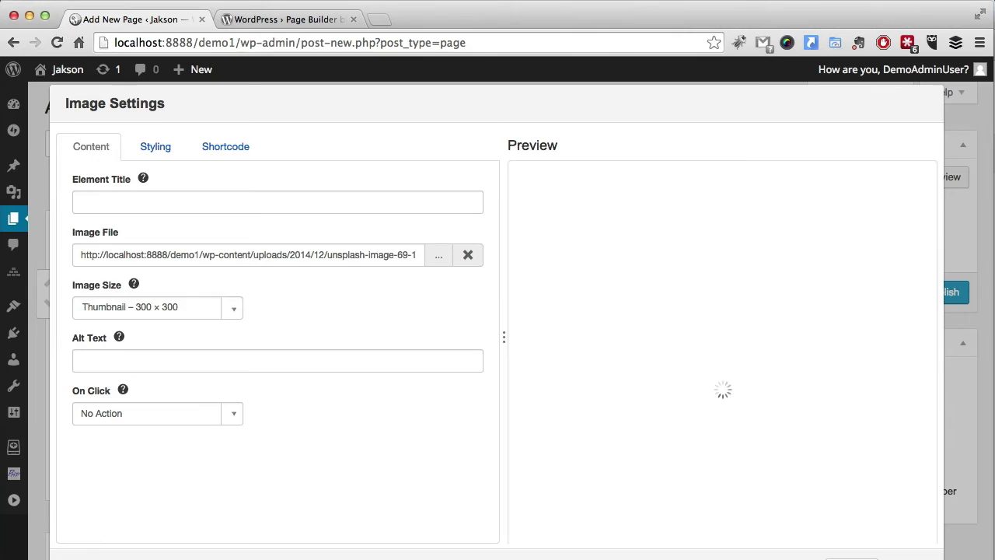
click(847, 556)
Step: Swap the third column's '(Untitled) copy' image for the coffee-table photo from the Media Library
click(591, 417)
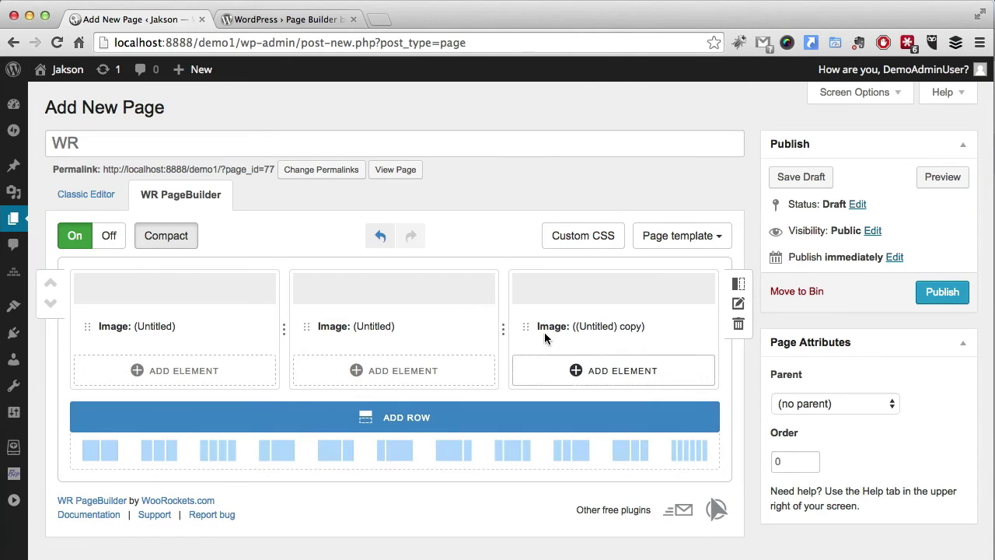
mouse_move(537, 334)
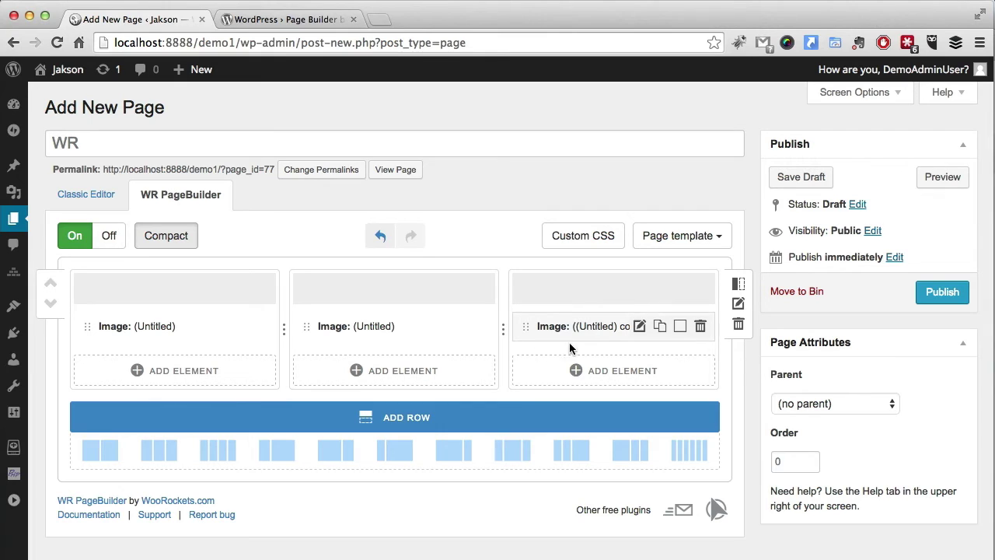
click(638, 327)
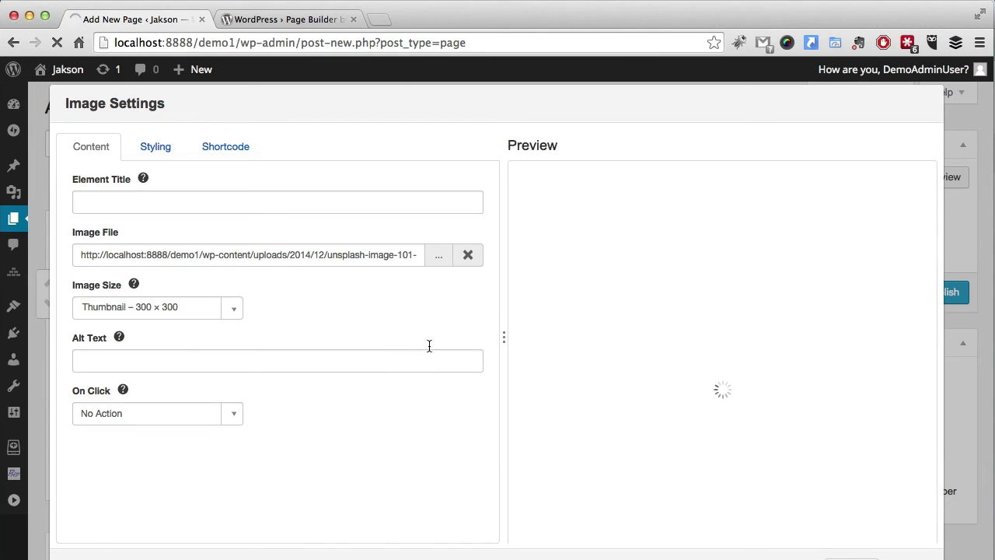
click(438, 255)
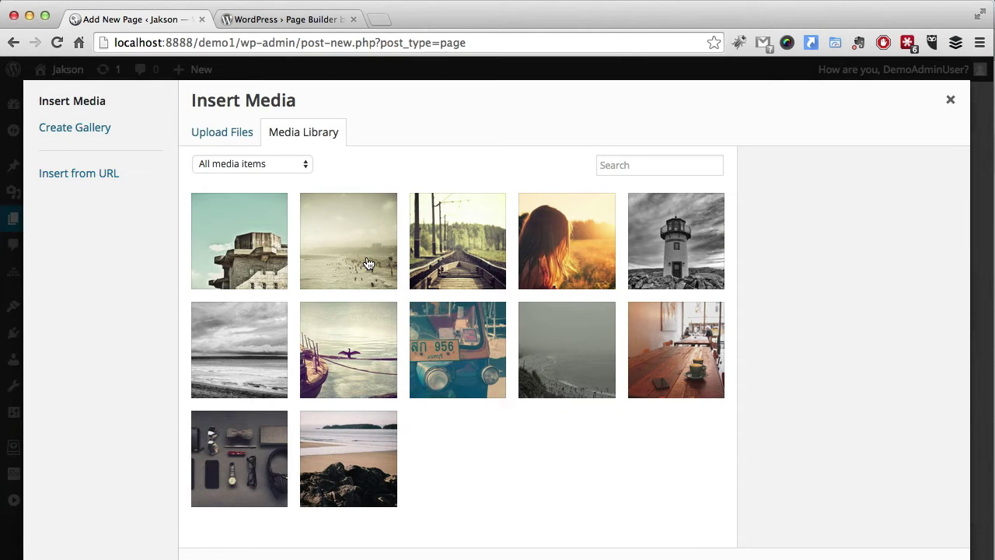
click(672, 362)
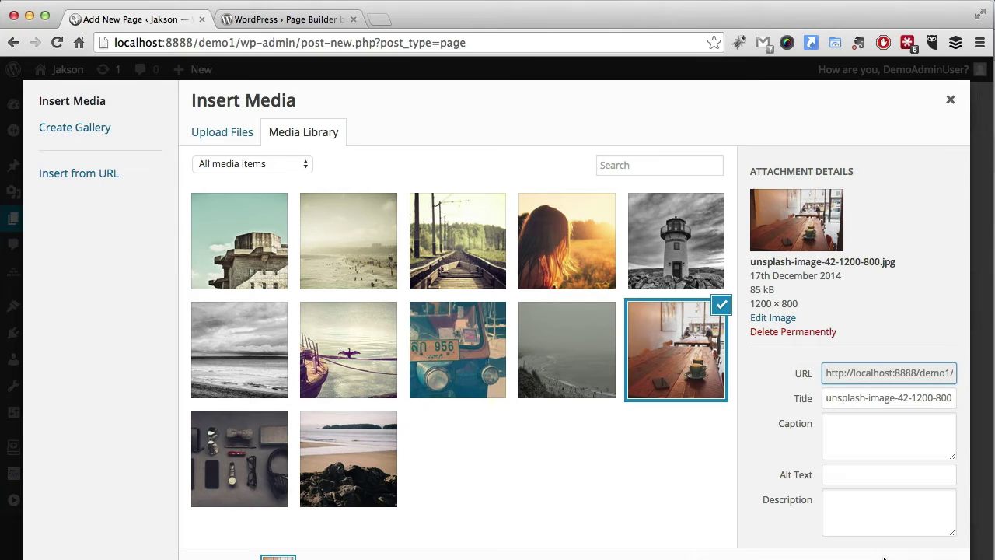
click(917, 556)
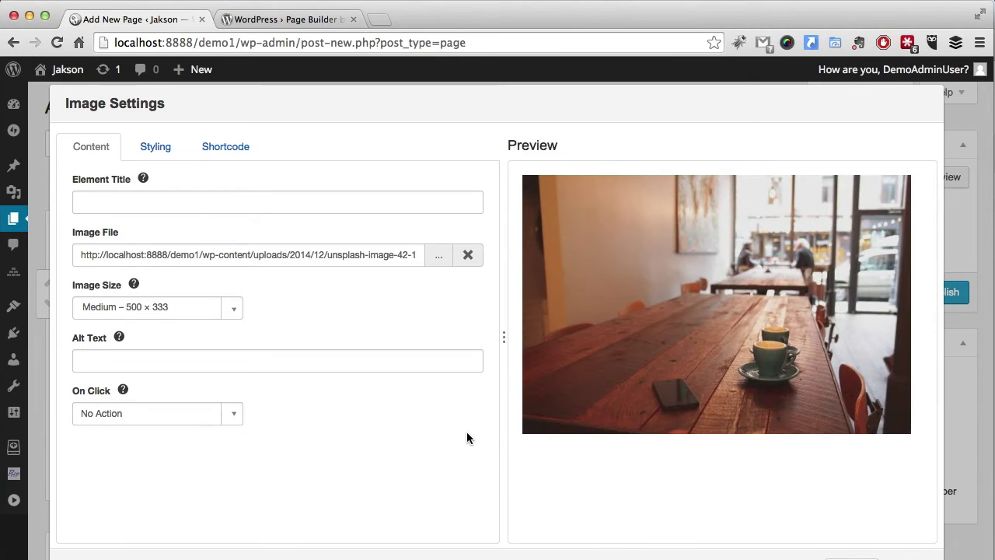
click(238, 310)
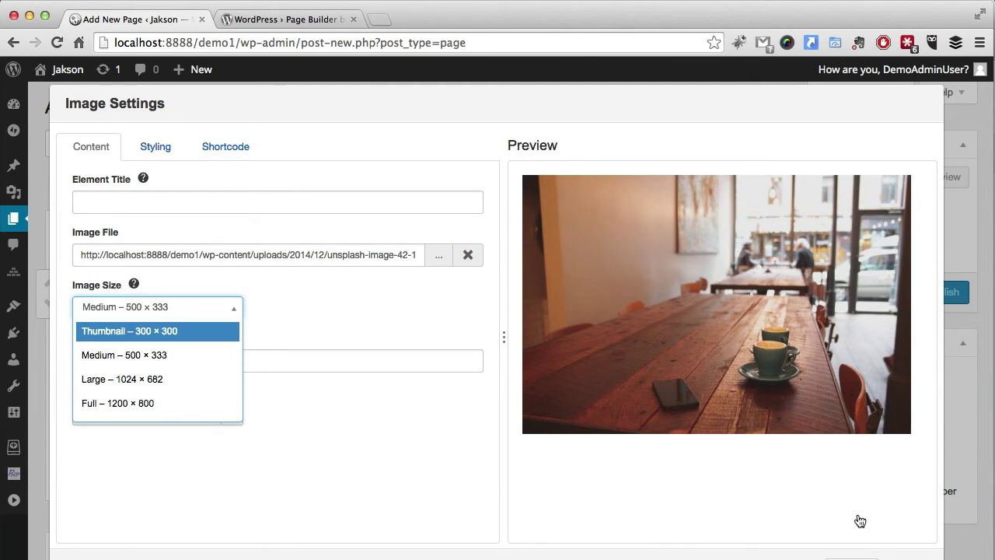
Step: Apply Thumbnail – 300 × 300 to the coffee image, publish the WR page, and preview it
key(Return)
click(945, 294)
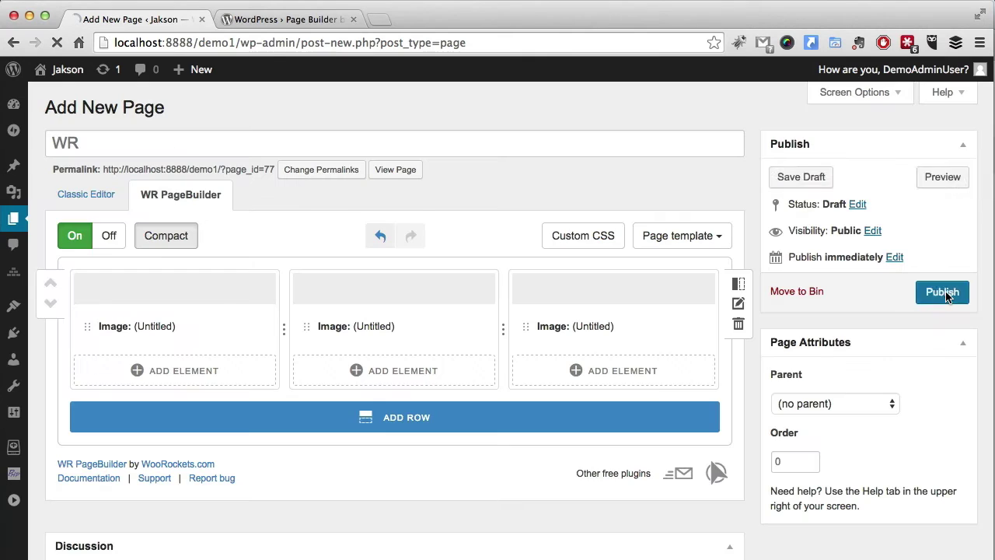
click(942, 292)
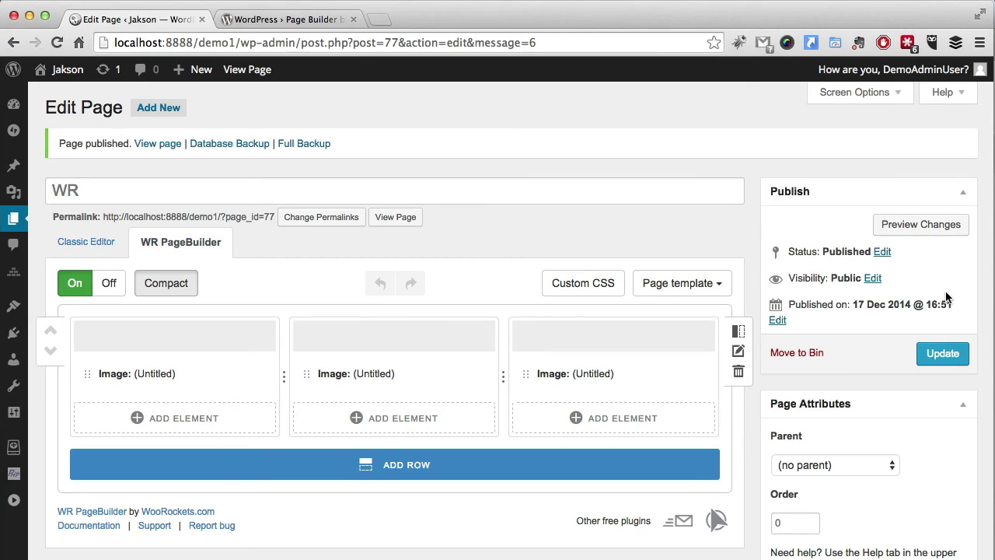
click(945, 225)
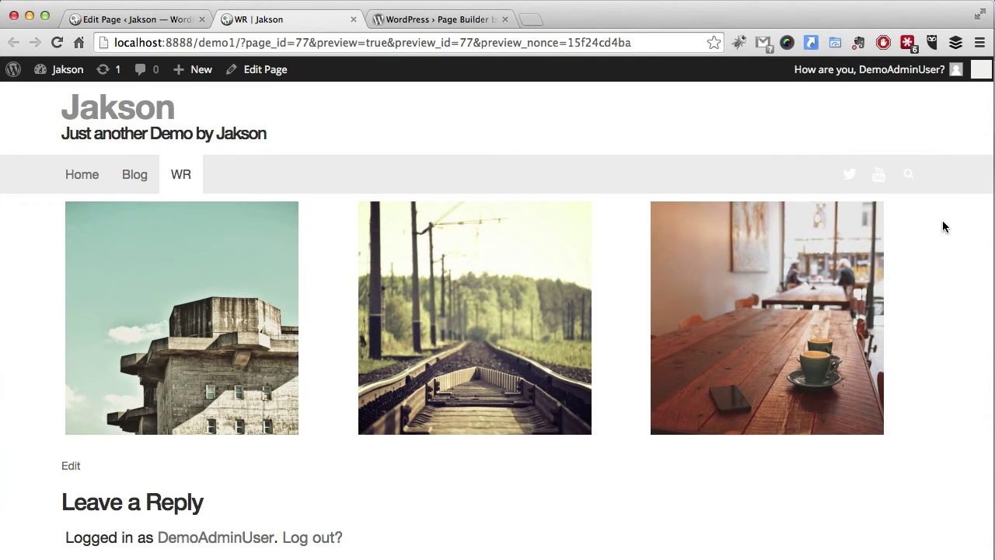
click(354, 19)
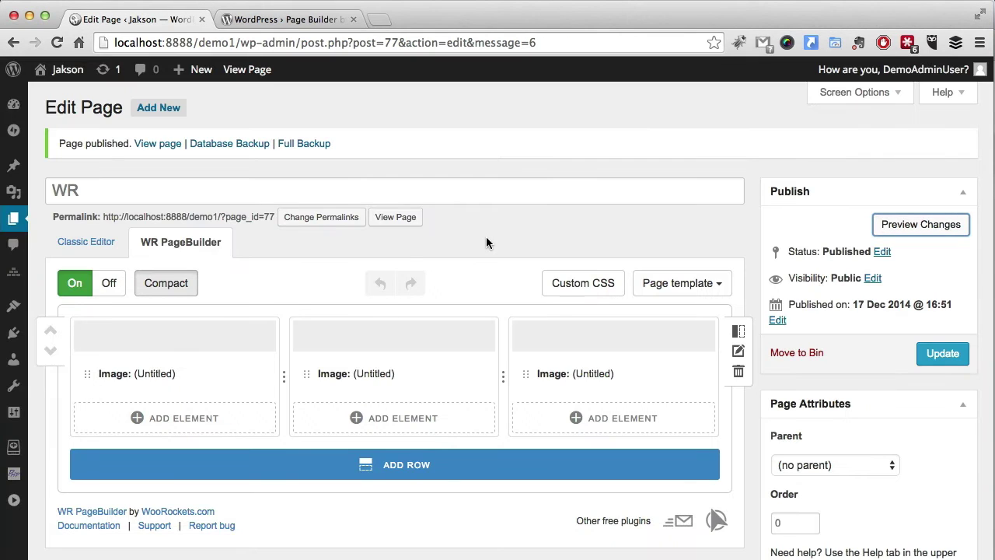
Step: Add a row, move it above the three-image row, and insert a Carousel element
click(427, 466)
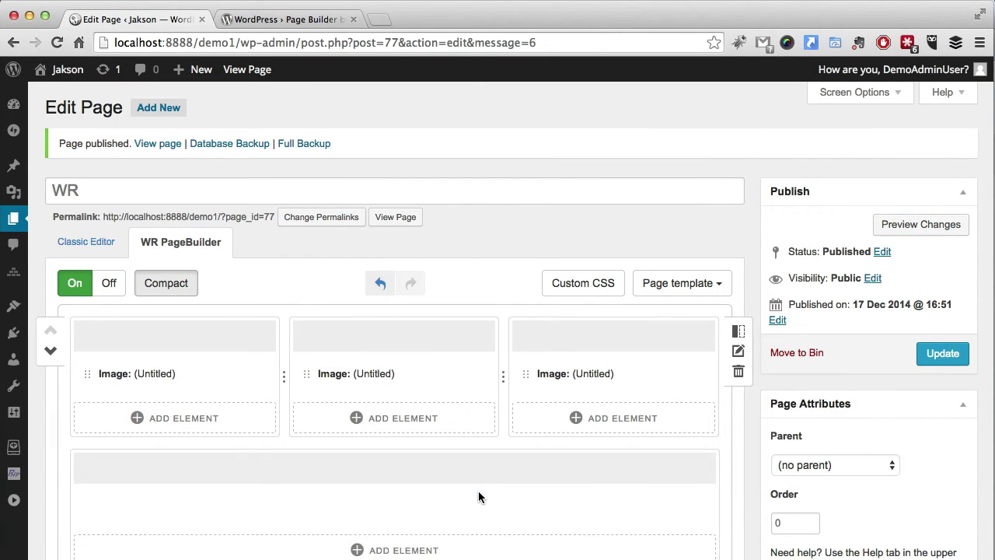
click(50, 463)
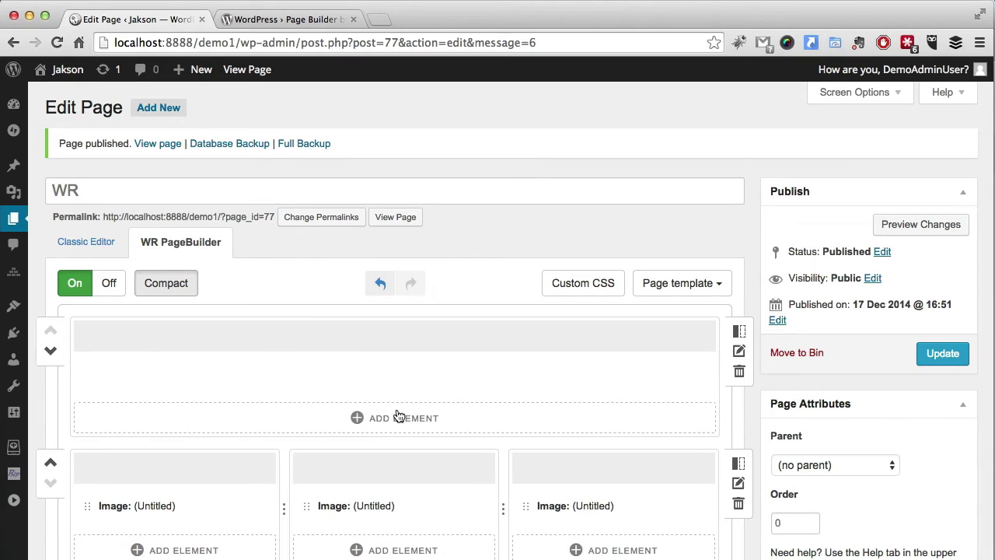
click(609, 434)
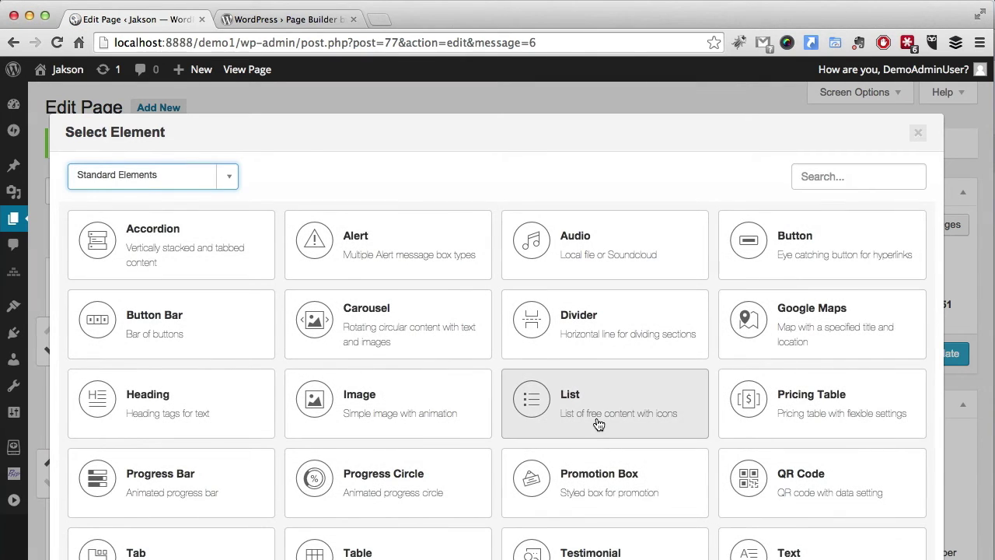
scroll(599, 423, down, 3)
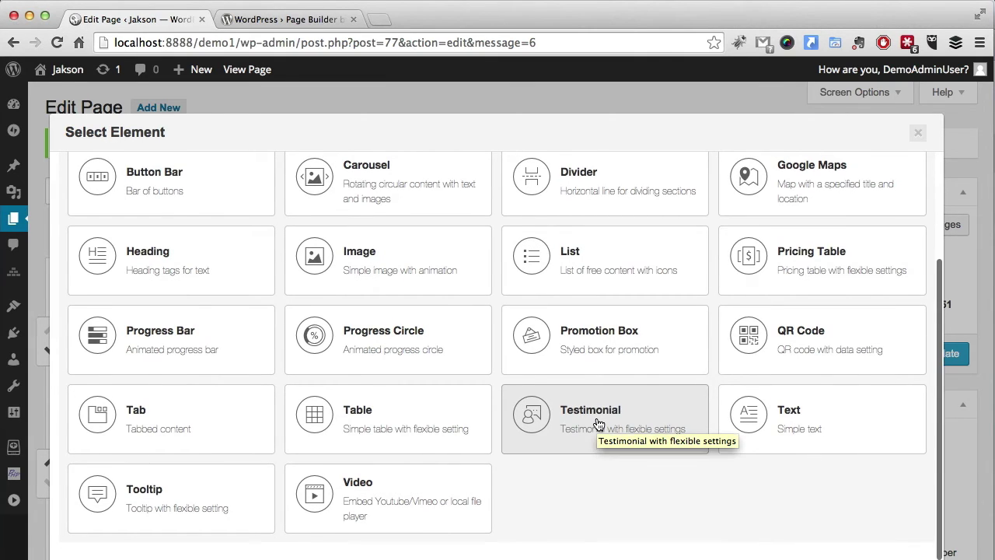
scroll(599, 420, up, 3)
click(400, 287)
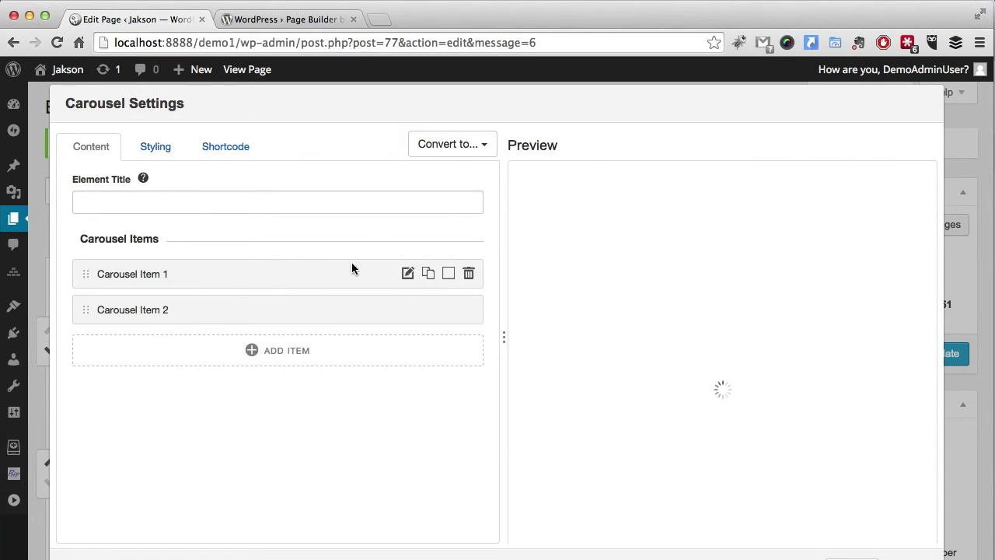
Step: Set Carousel Item 1's image to the dark accessories flat-lay photo
click(408, 275)
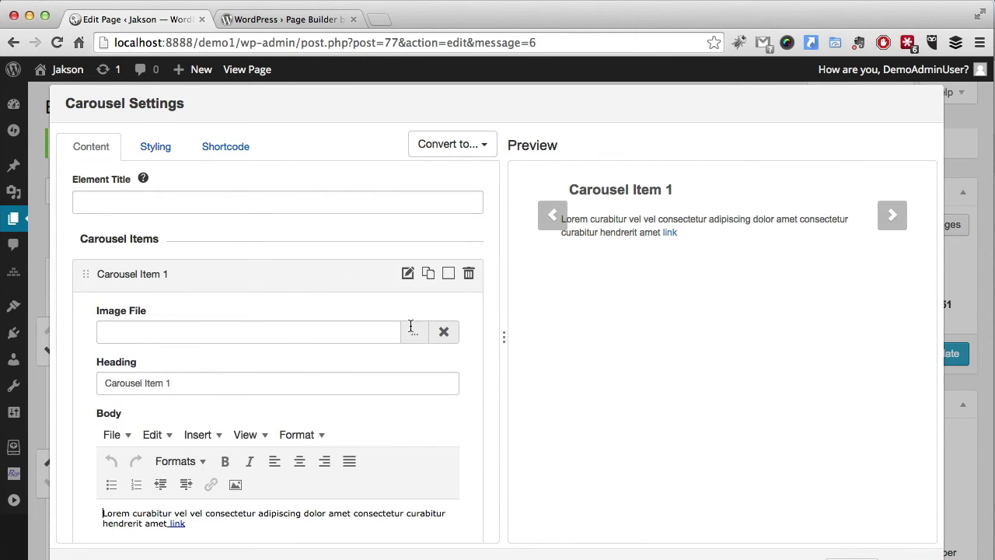
click(412, 335)
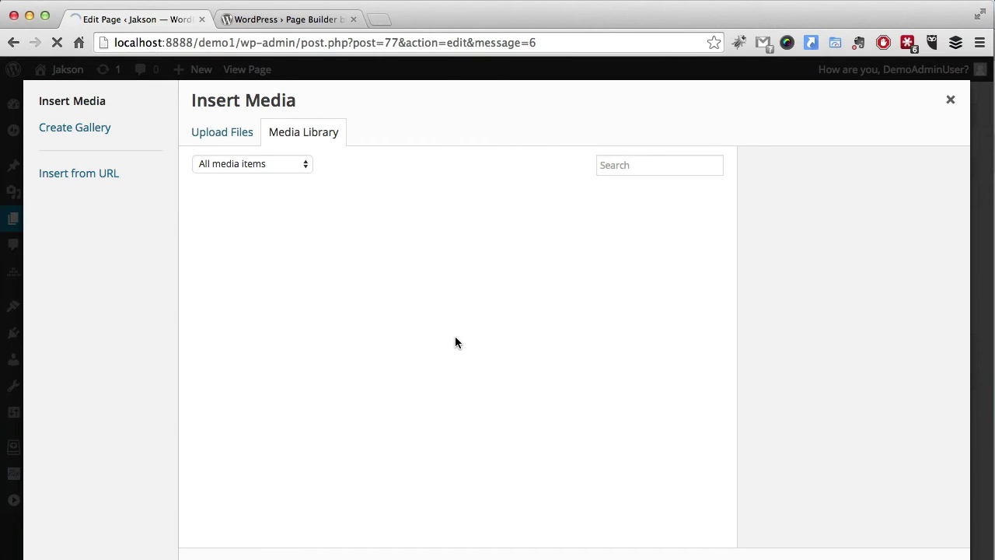
click(455, 339)
click(275, 458)
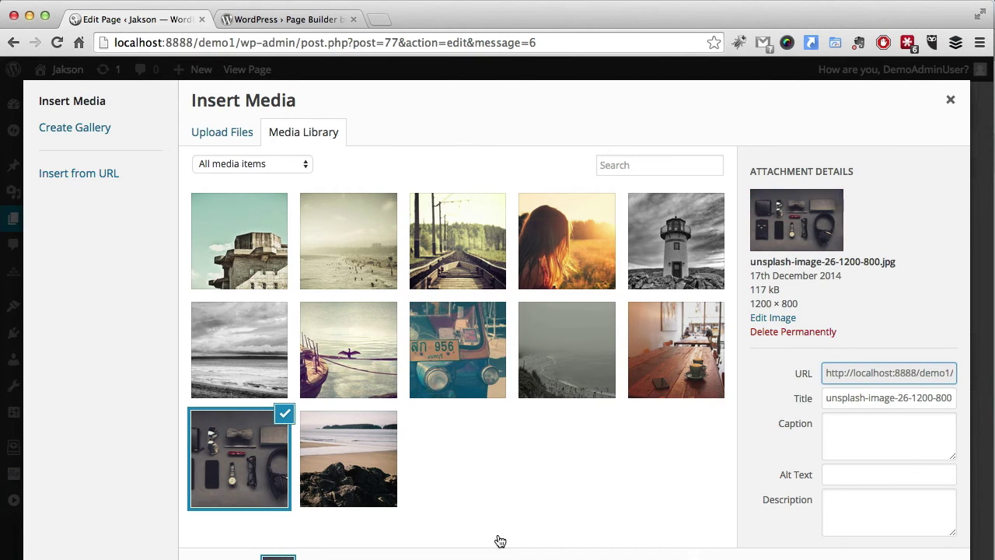
click(921, 554)
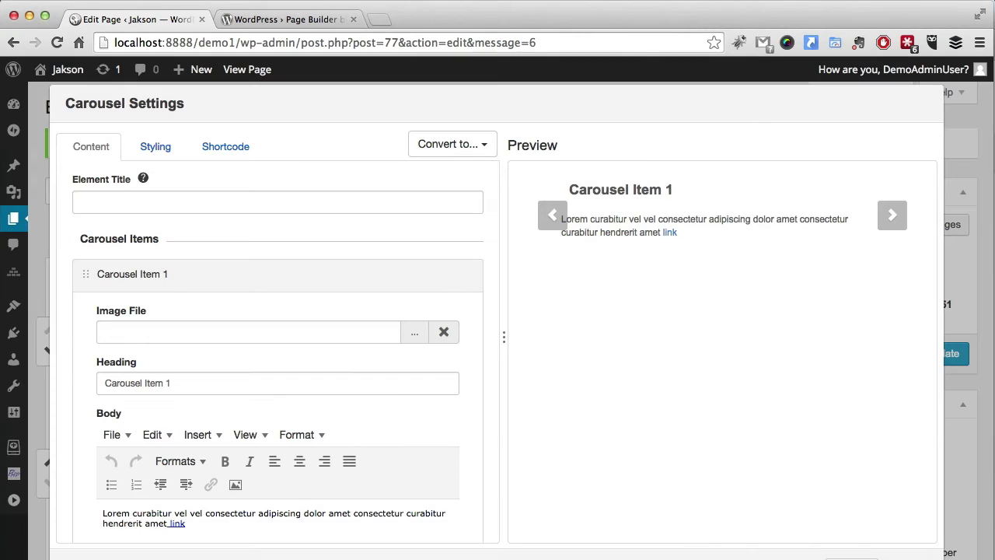
click(306, 284)
Step: Add Carousel Item 2 with the café table photo and apply the carousel settings
click(253, 319)
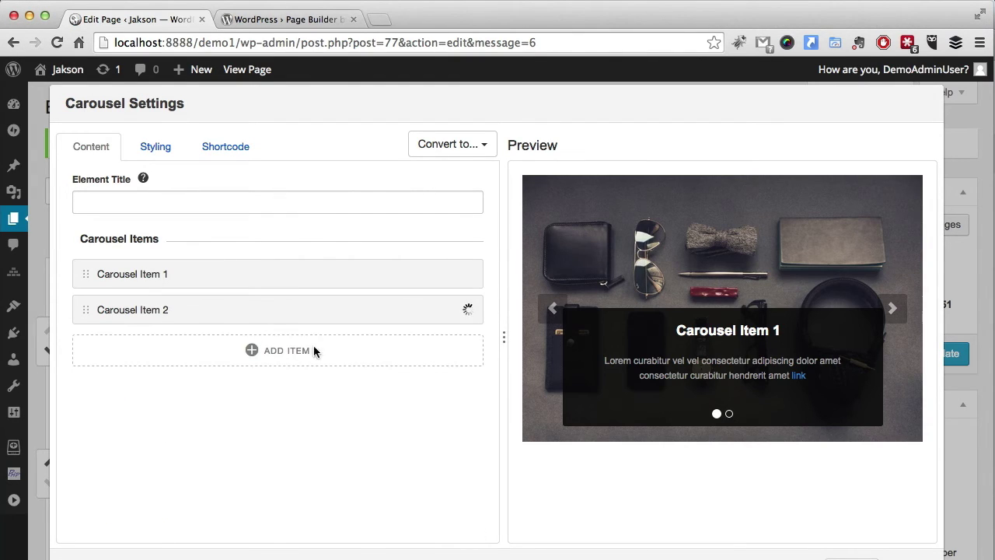
click(414, 368)
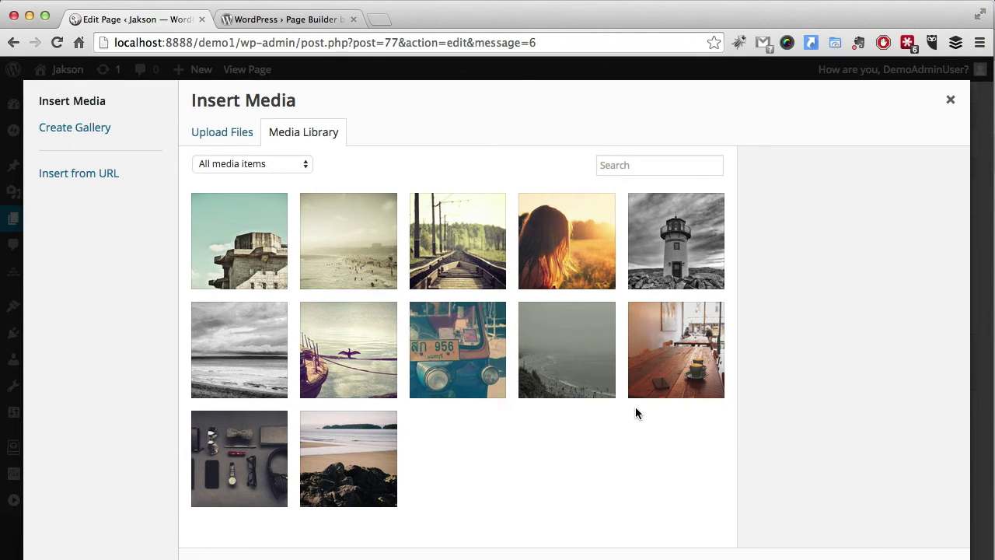
click(684, 371)
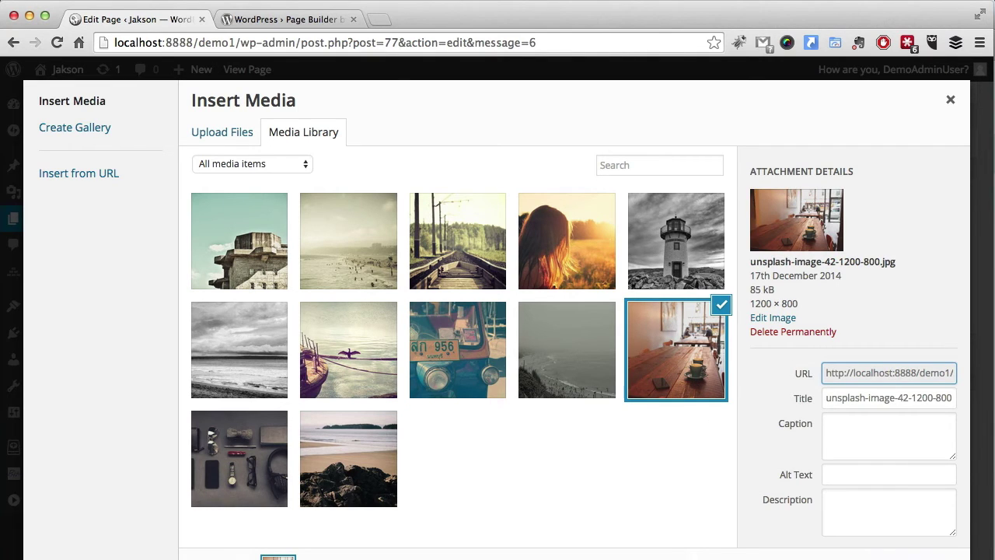
key(Return)
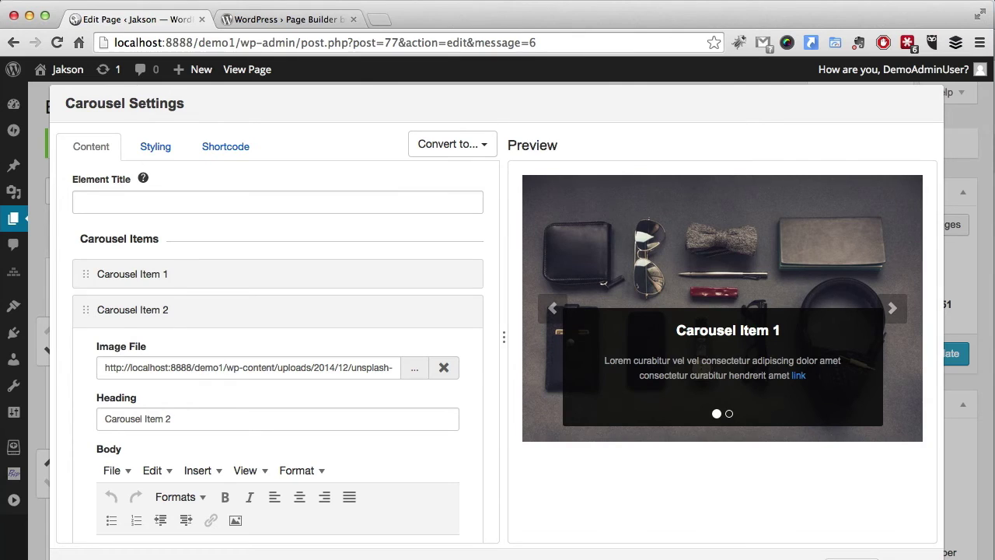
key(Escape)
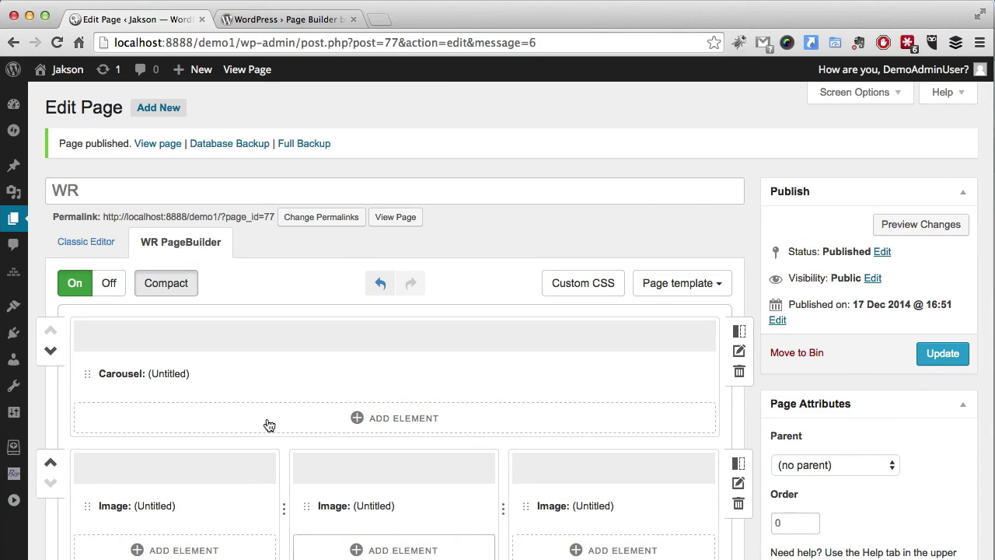
Step: Add a row, drag it above the three-image row, and insert a Text element
scroll(350, 459, down, 3)
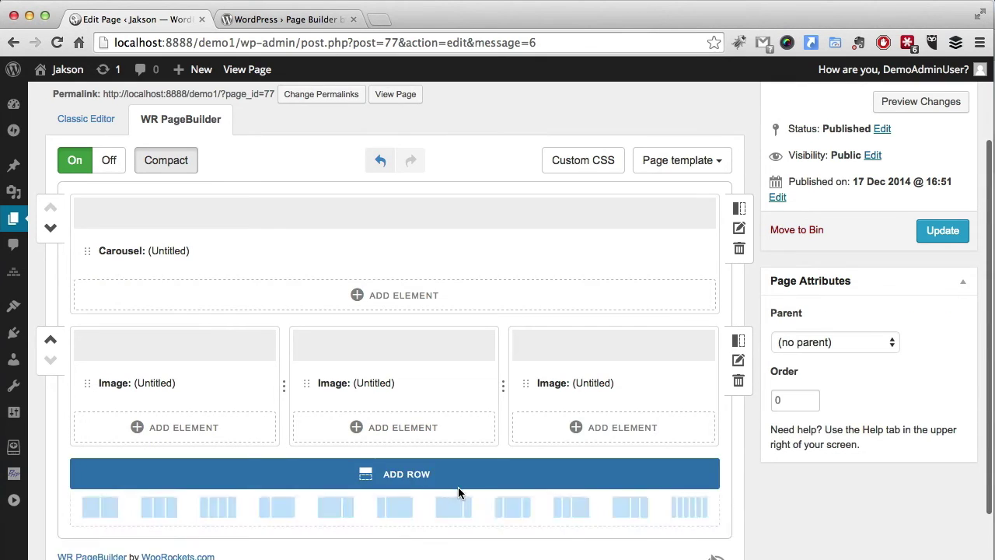
click(458, 482)
drag(80, 477, 397, 431)
click(495, 442)
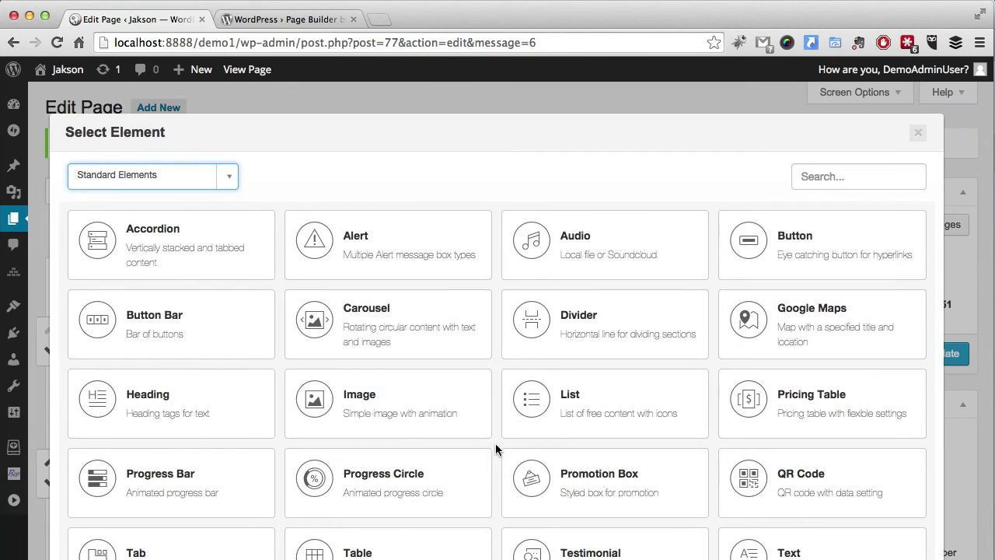
scroll(644, 373, down, 3)
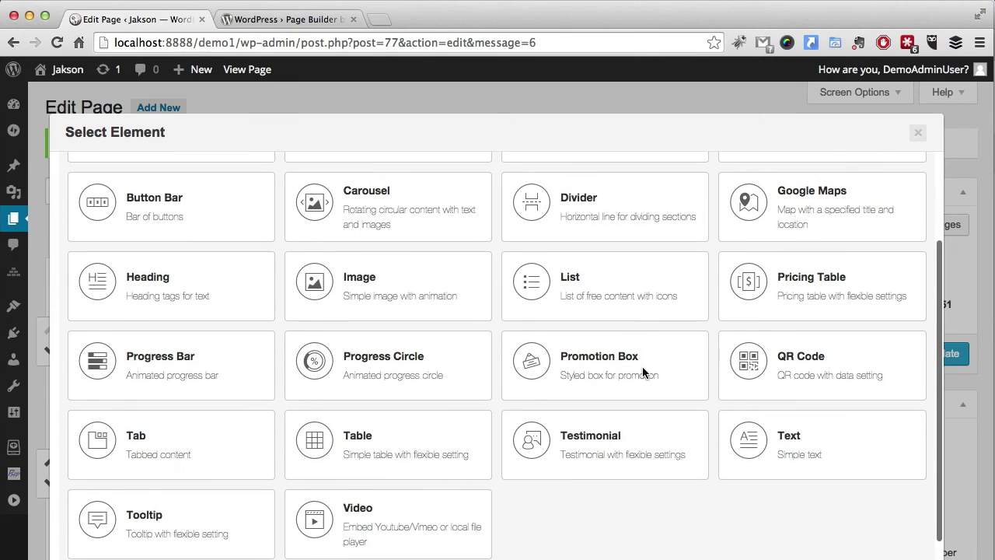
click(866, 434)
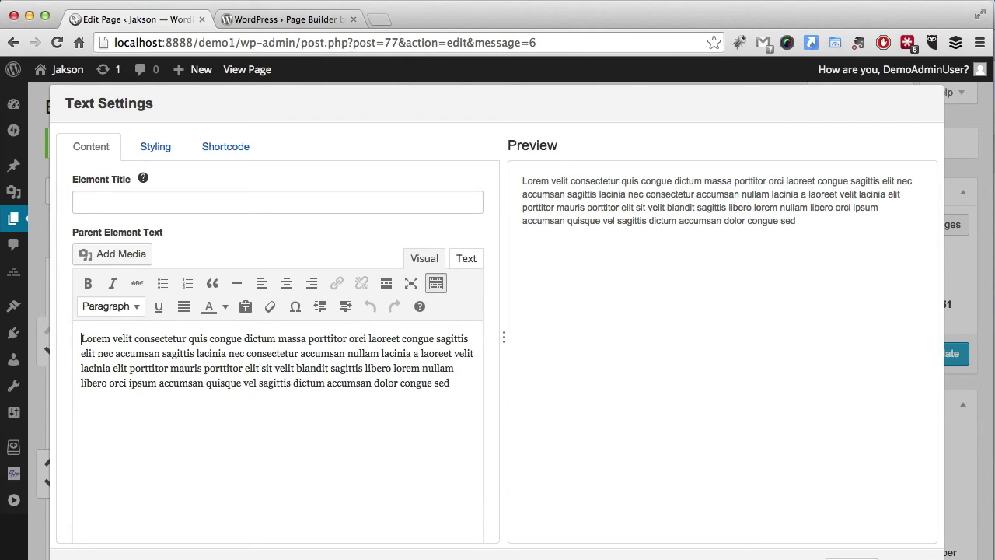
Step: Type 'Welcome to Our Website' on a new line above the sample paragraph
key(Return)
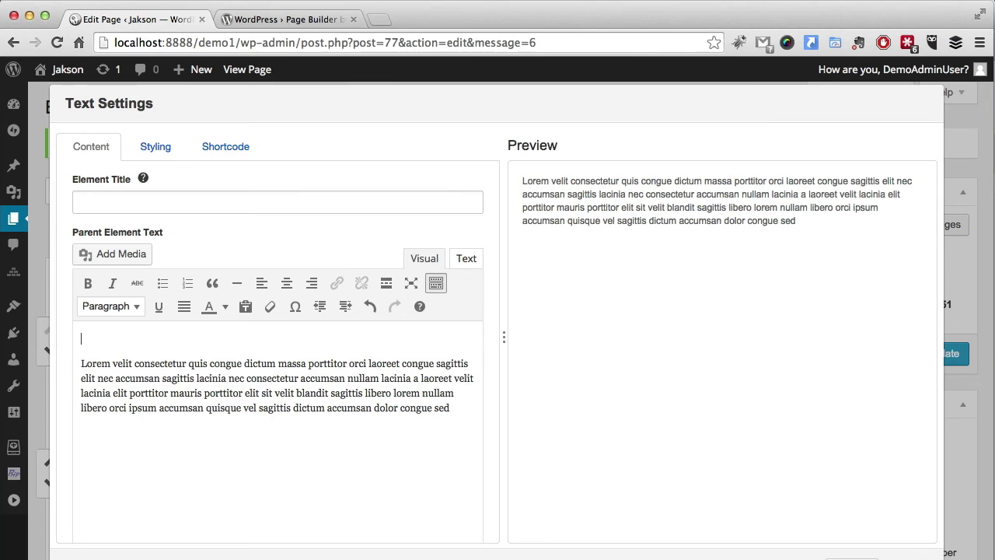
text(Wecome)
key(BackSpace)
key(BackSpace)
key(BackSpace)
text(me yo)
key(BackSpace)
key(BackSpace)
text(to Our Website)
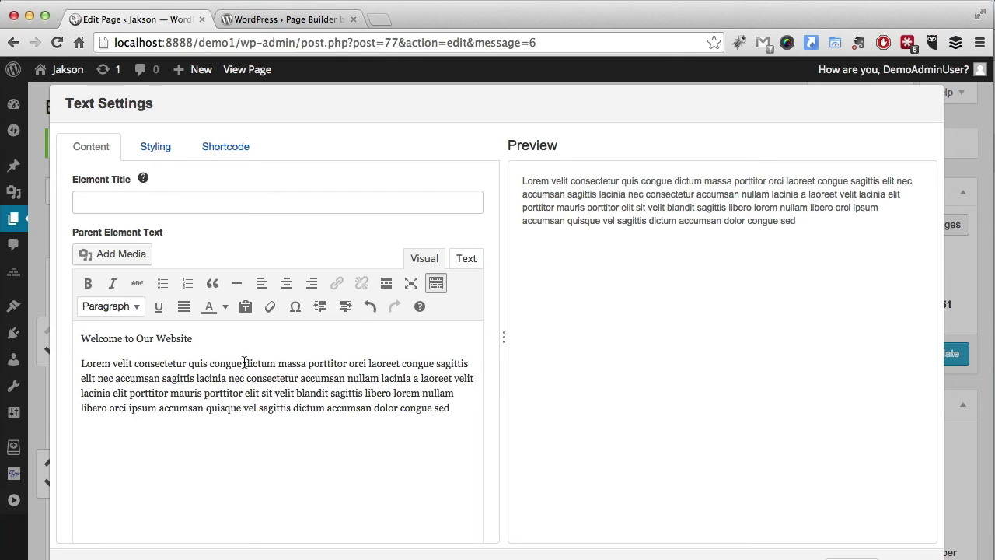
Step: Format the welcome line as Heading 1 and save the Text element settings
triple_click(86, 334)
click(127, 307)
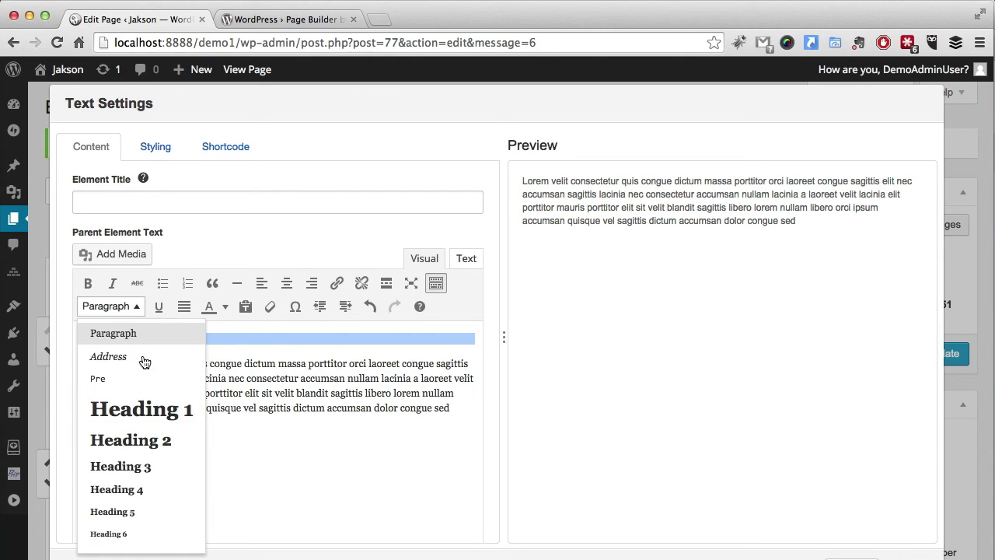
click(140, 413)
click(863, 554)
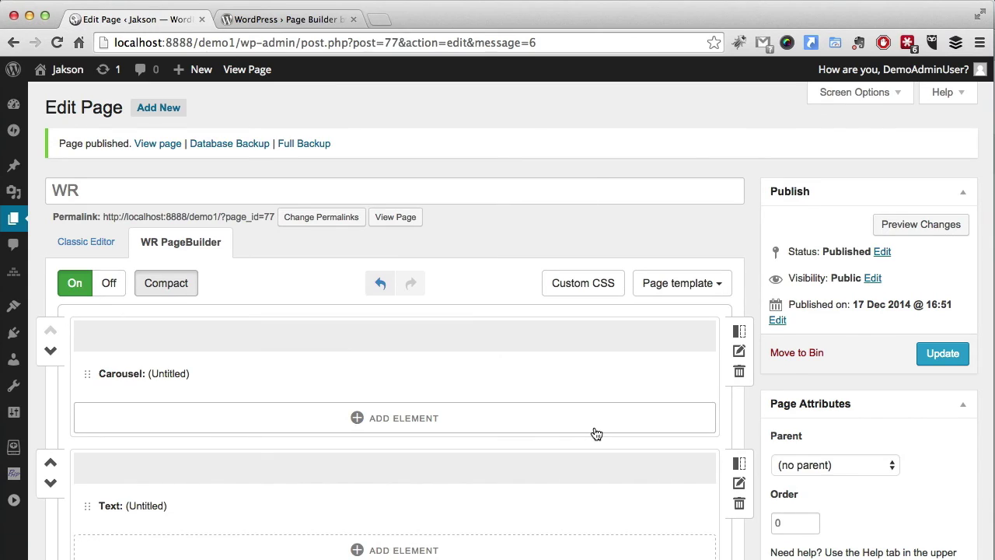
Step: Update the WR page and scroll down through its preview
click(949, 354)
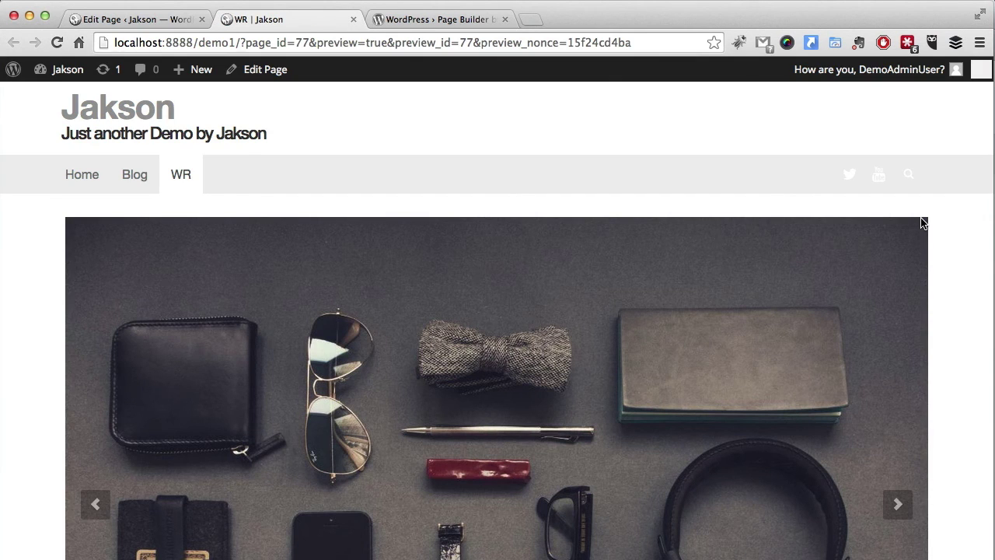
scroll(941, 460, down, 3)
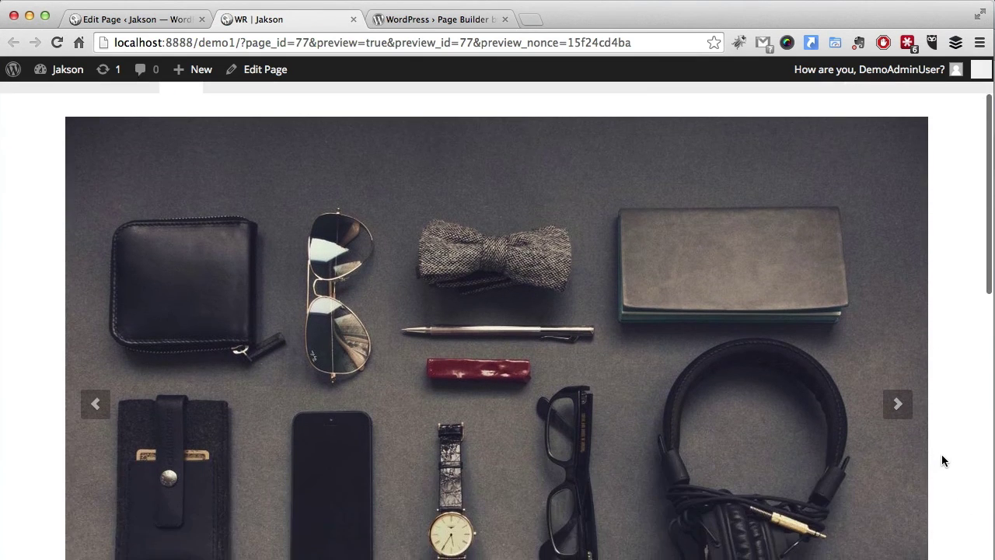
scroll(942, 461, down, 1)
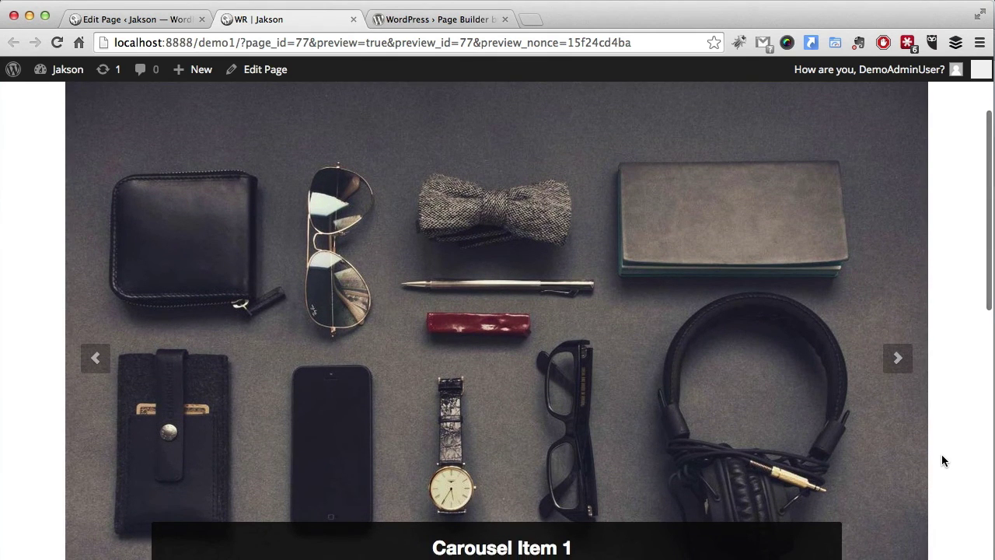
scroll(941, 461, down, 2)
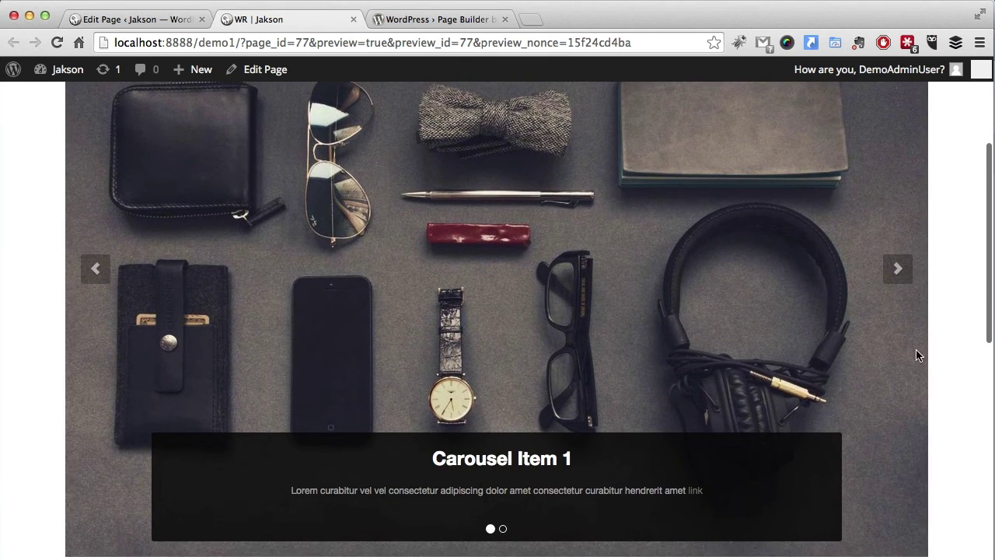
Step: Advance the carousel to its second slide and review the welcome text and three-image row
click(895, 268)
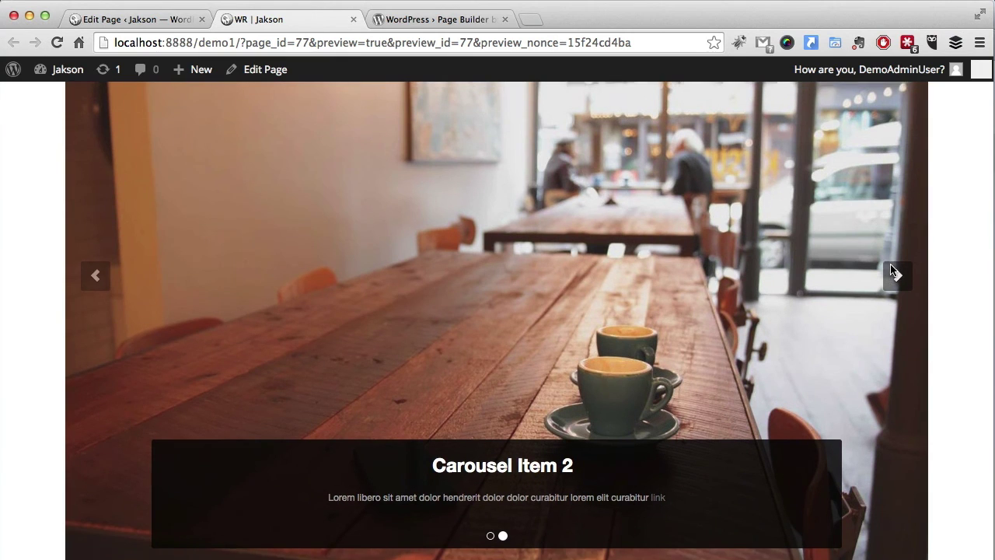
scroll(894, 272, up, 1)
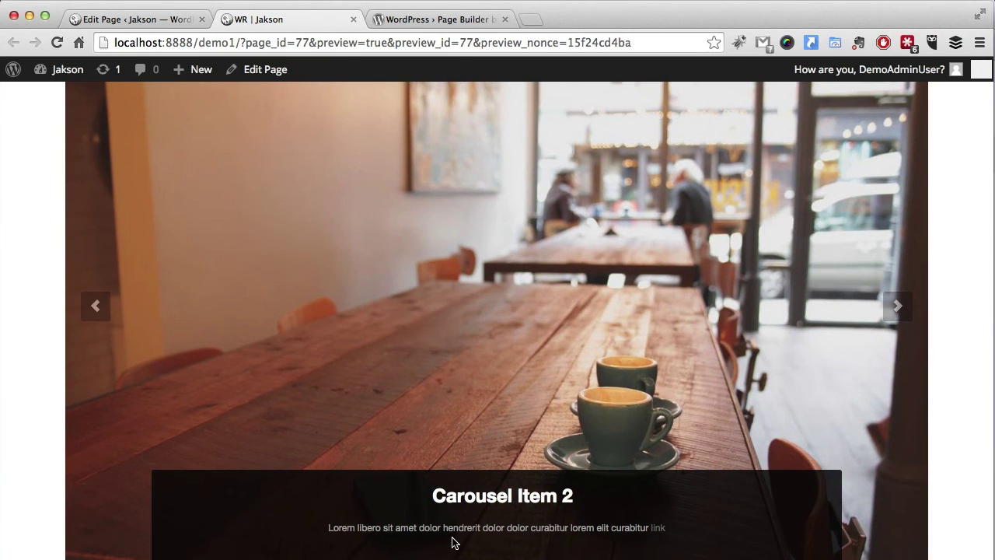
scroll(453, 542, up, 2)
scroll(453, 538, down, 5)
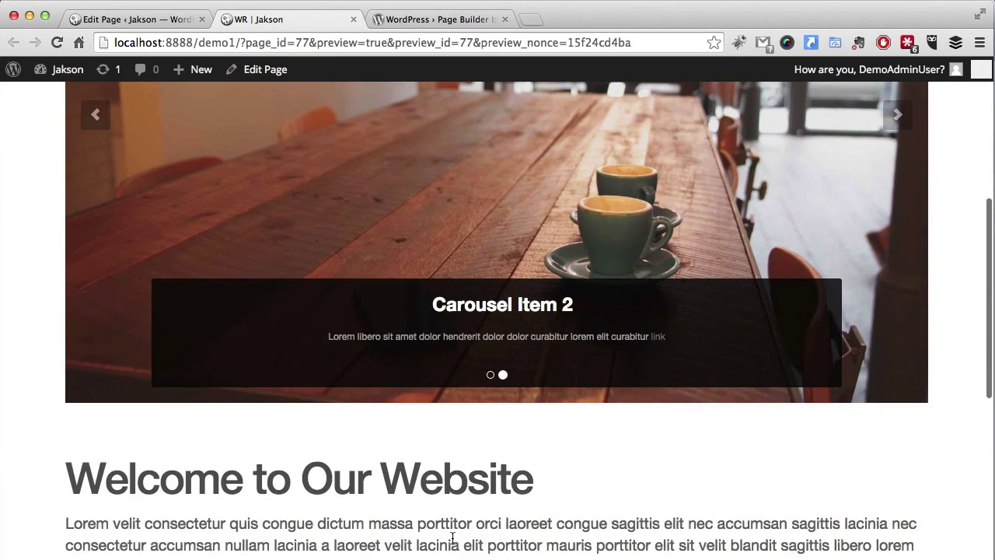
scroll(453, 542, down, 5)
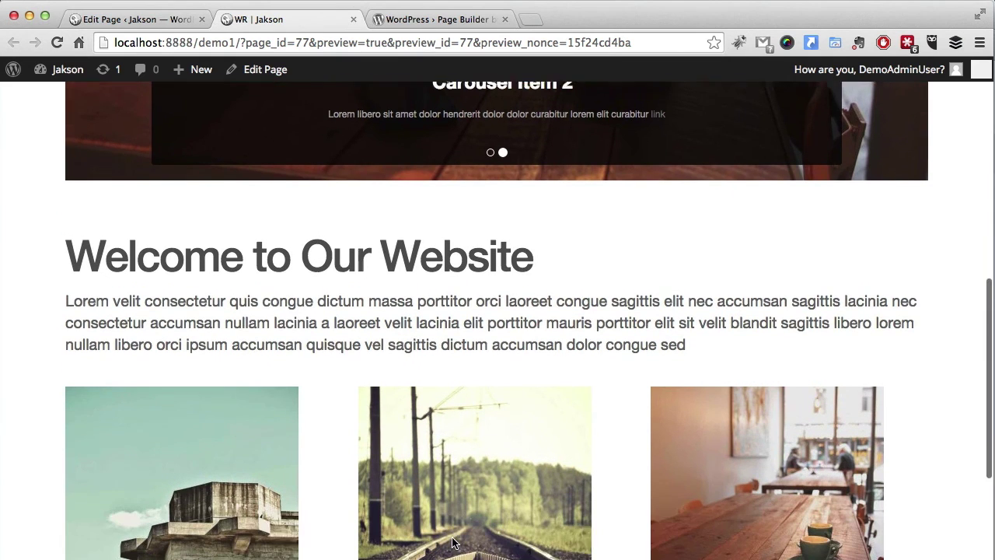
scroll(453, 542, down, 5)
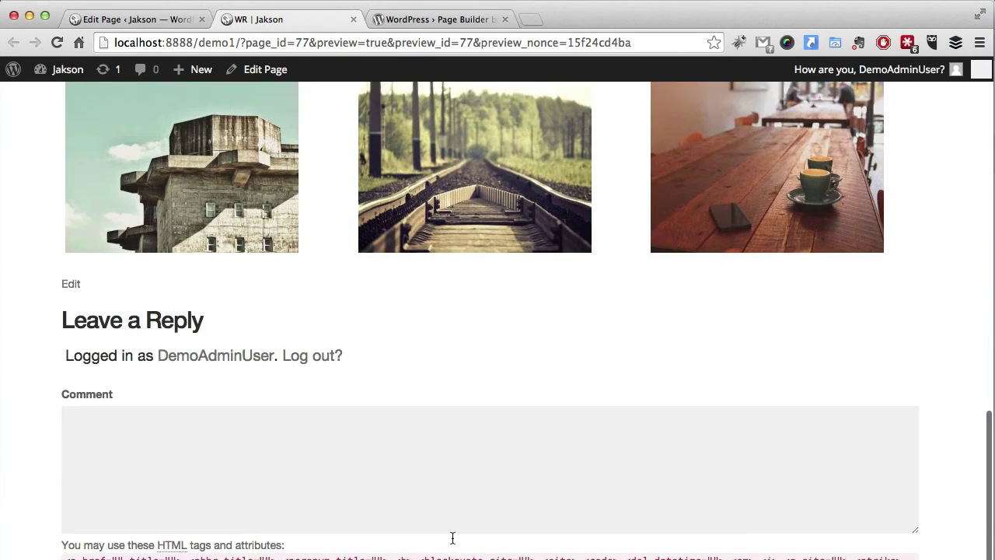
scroll(453, 541, up, 13)
scroll(453, 542, up, 10)
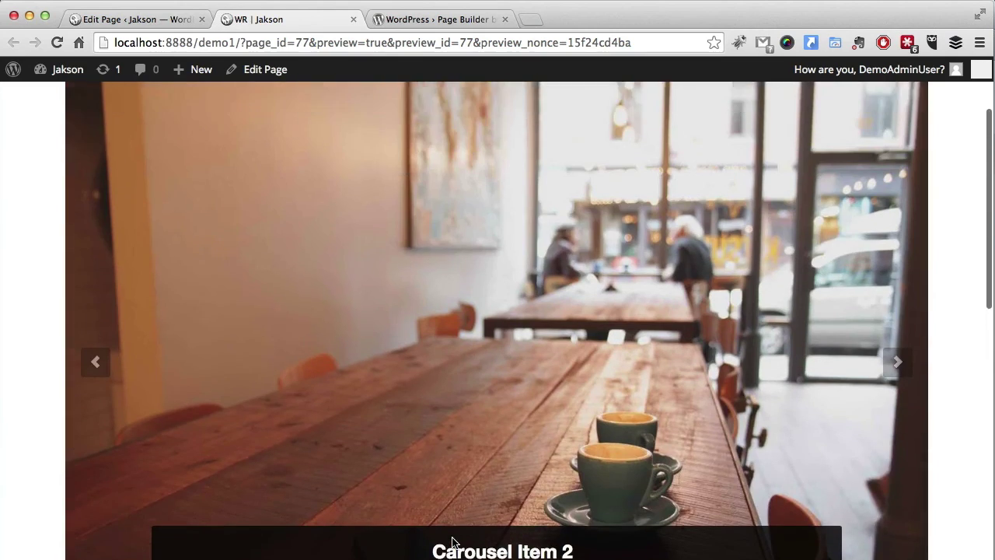